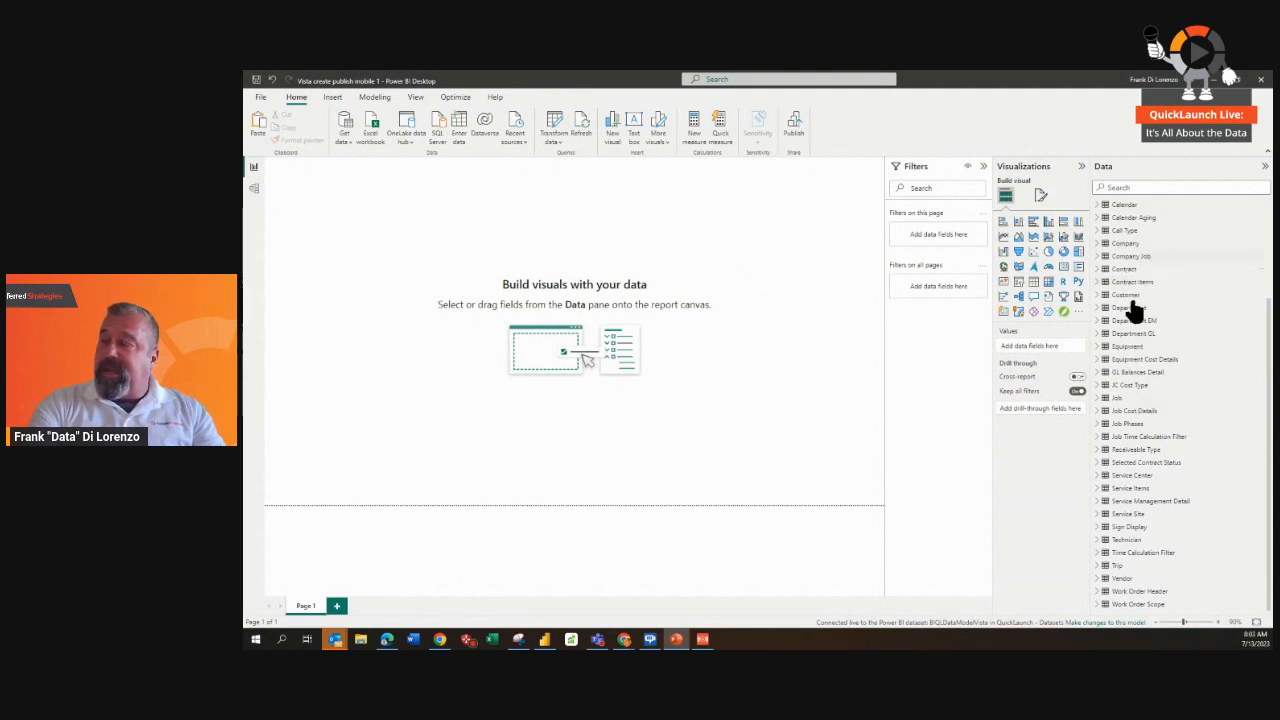
Create a clustered column chart comparing Actual Cost - JTD with Actual Cost PY JTD from the Job Cost Details table.
mouse_move(1136, 382)
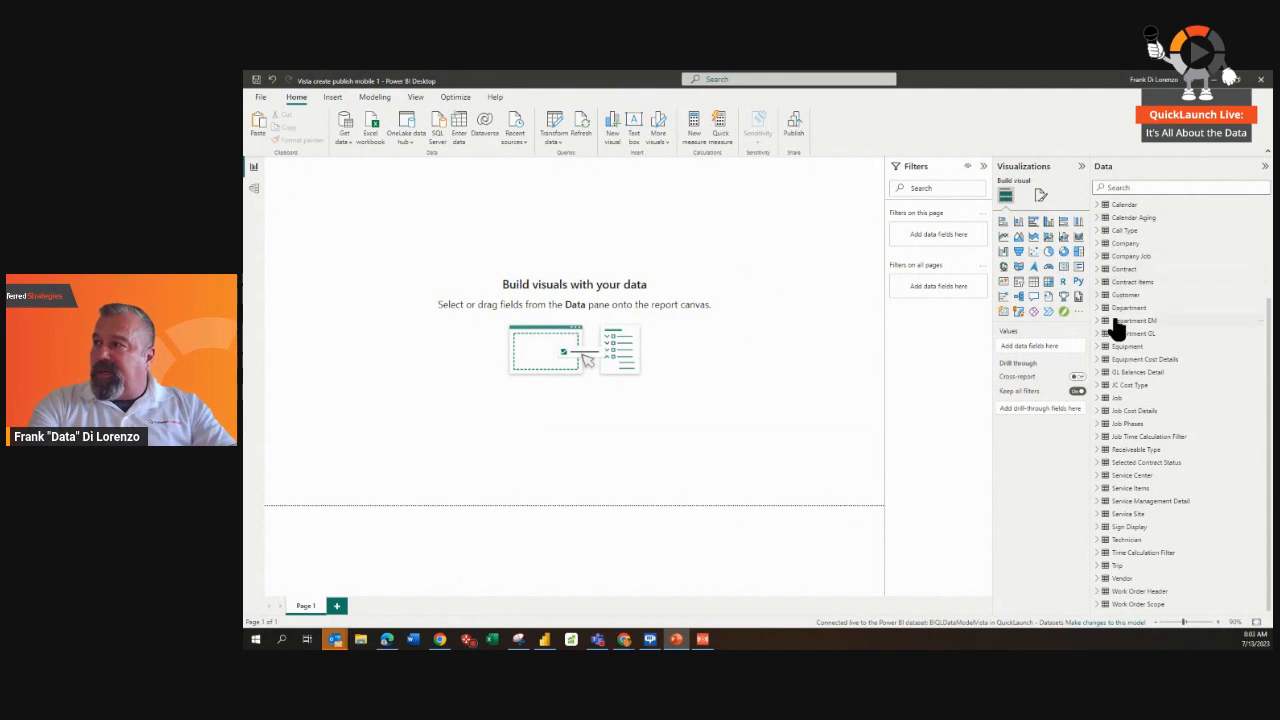
click(1097, 412)
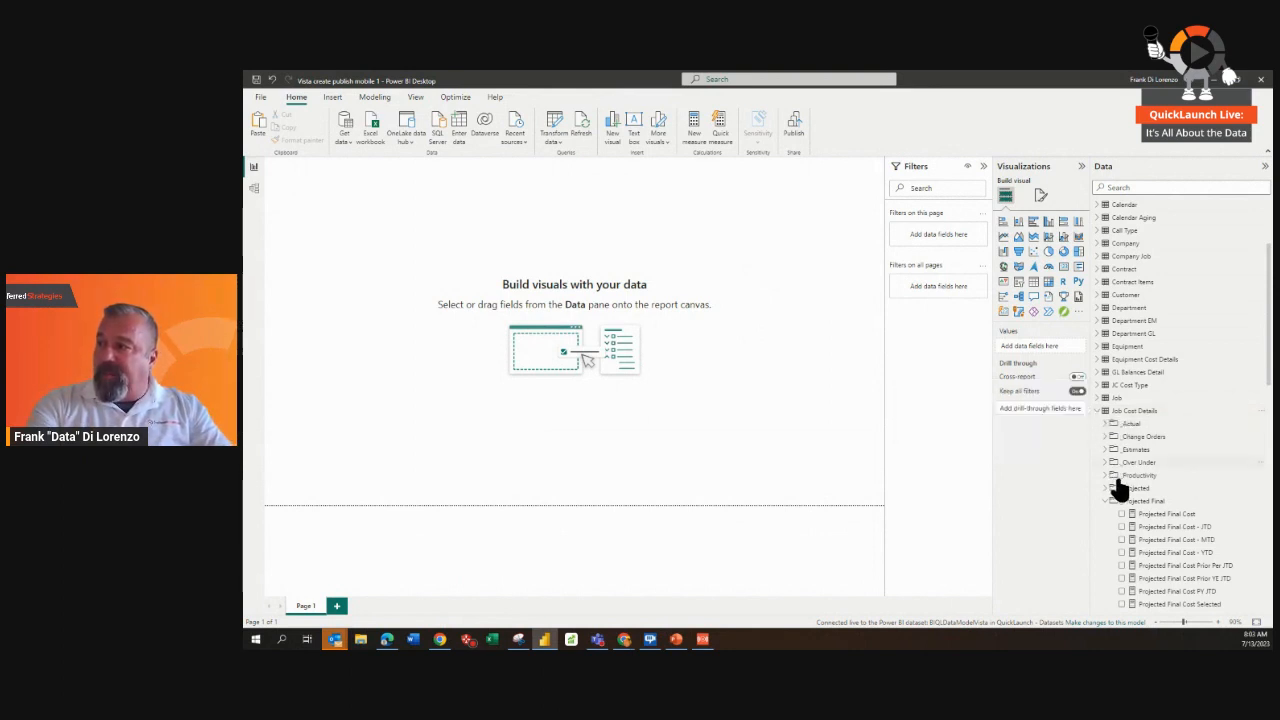
click(1108, 424)
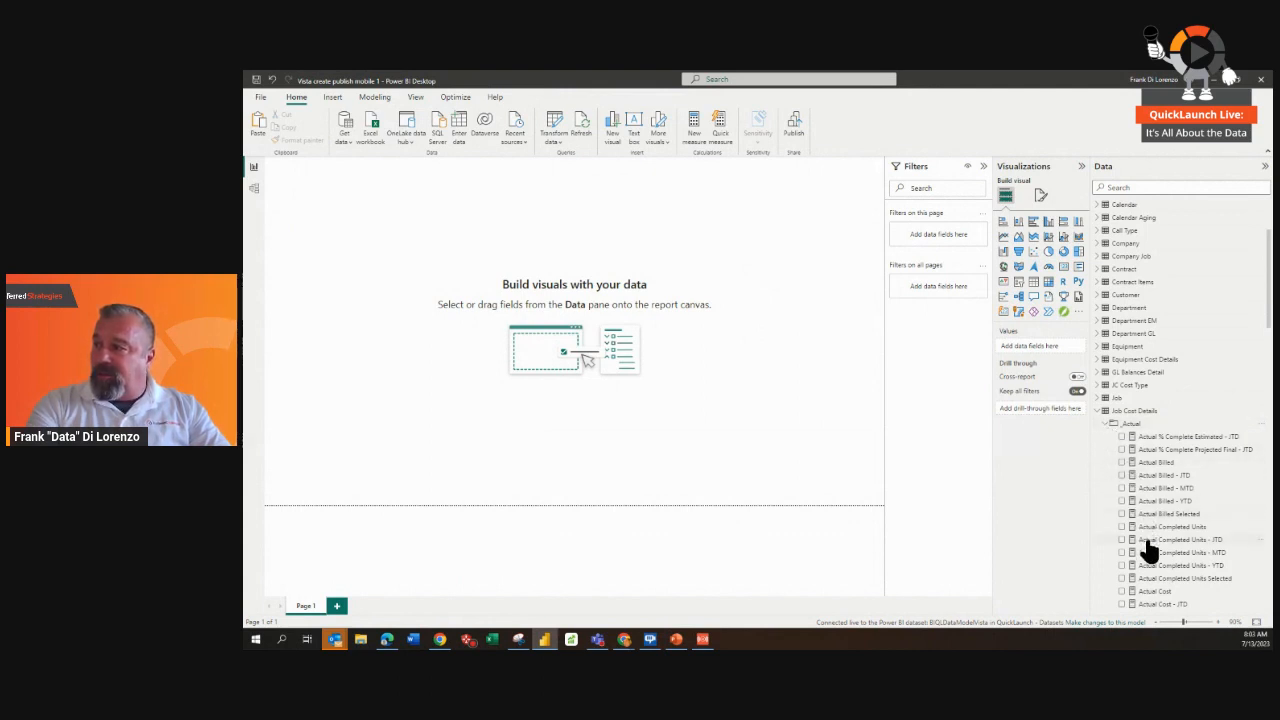
click(1121, 605)
scroll(1140, 575, down, 5)
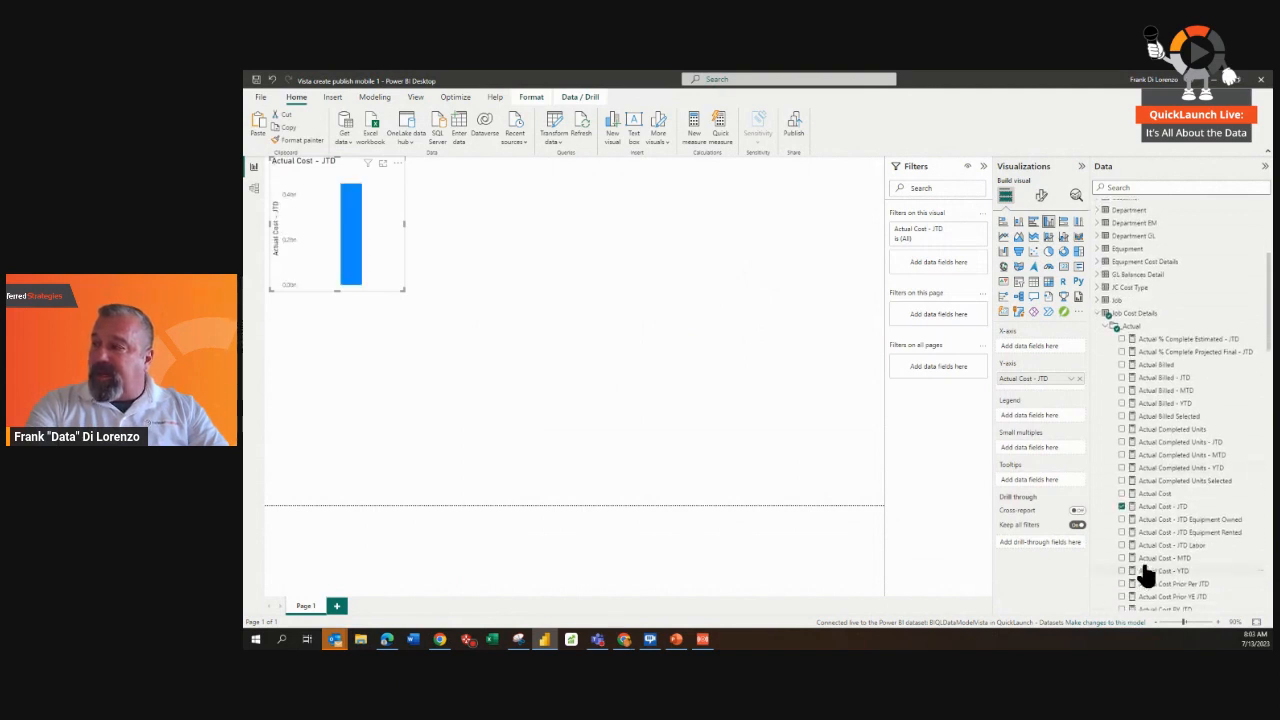
scroll(1146, 575, down, 1)
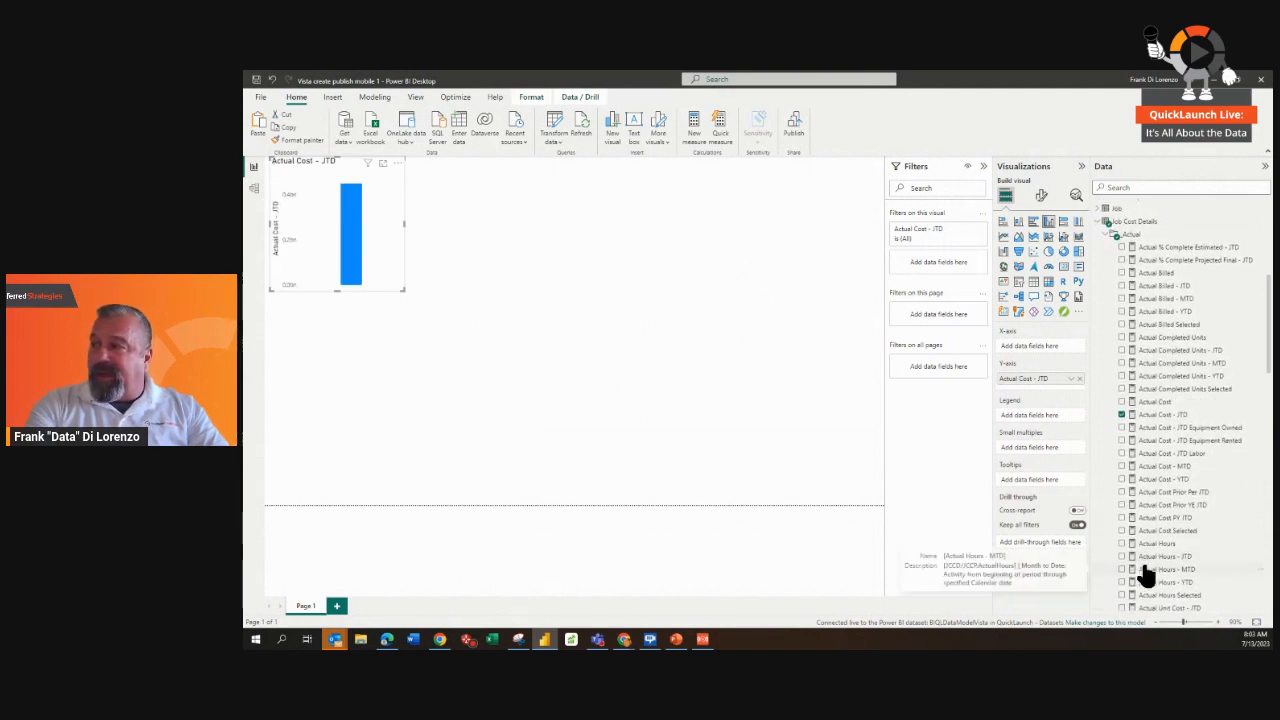
click(1122, 518)
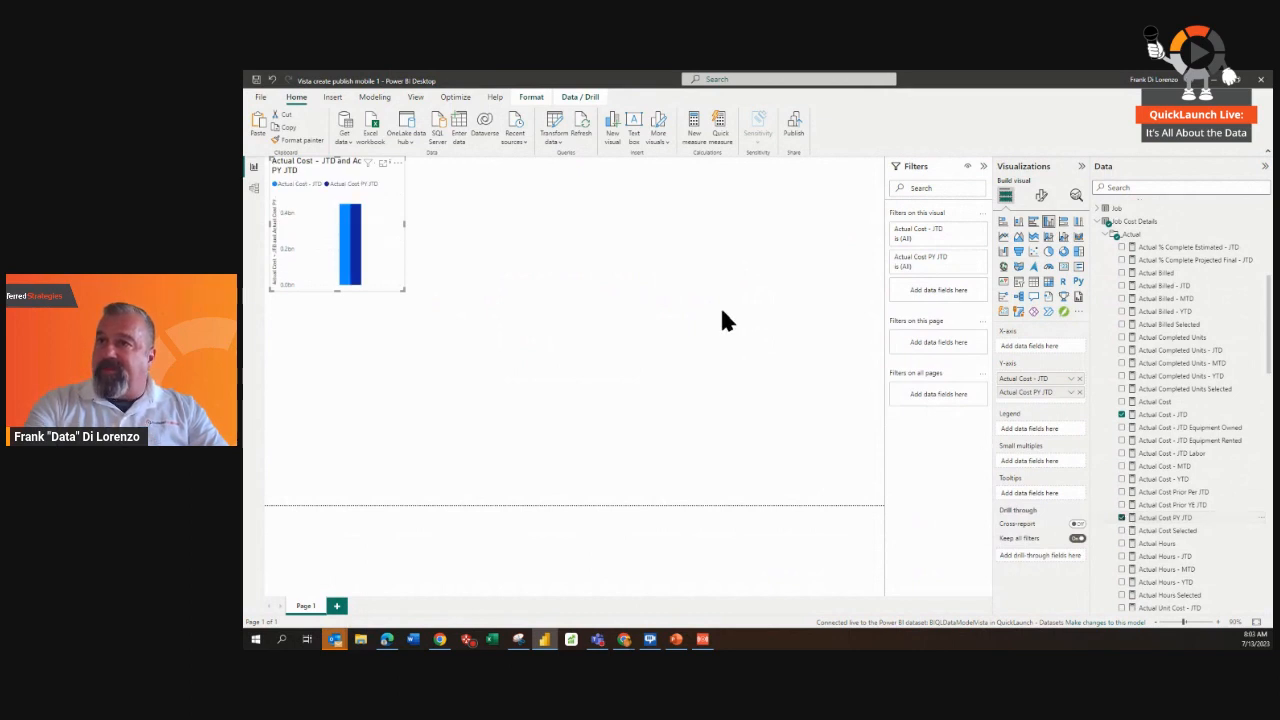
mouse_move(356, 241)
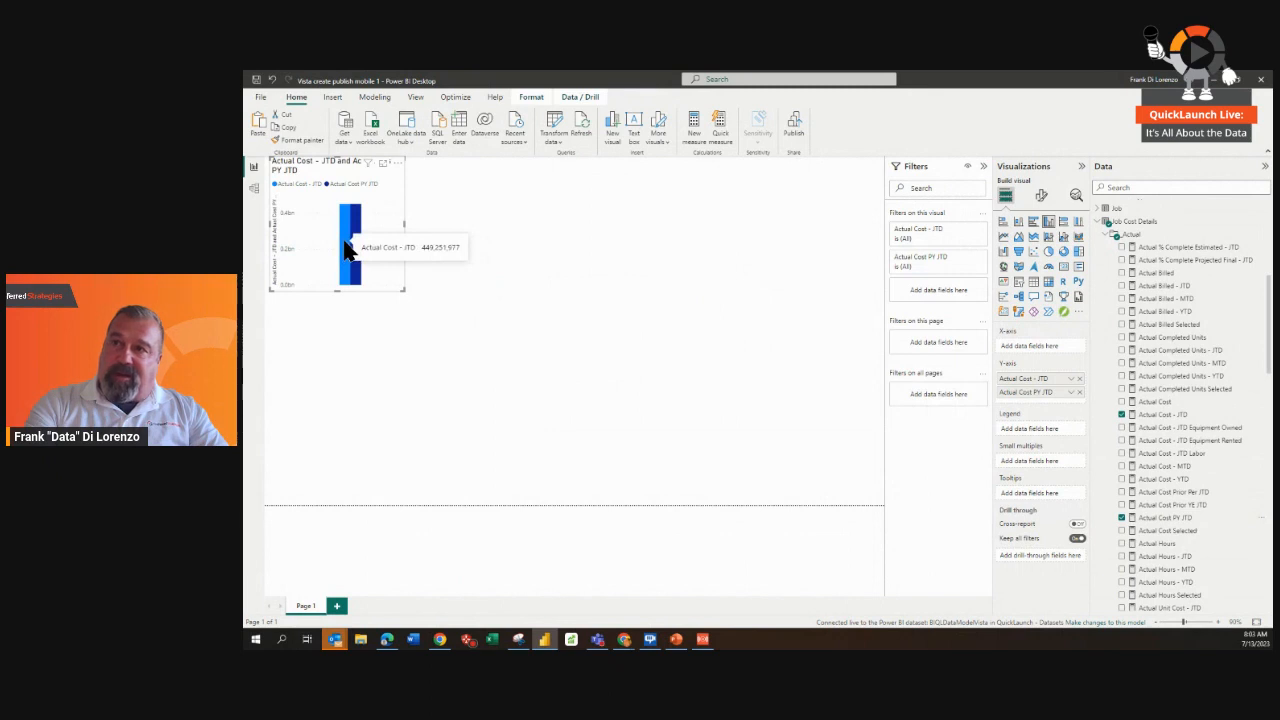
Break the chart's costs down by the Job table's Job and Desc field and enlarge the chart to about twice its width.
scroll(1150, 310, up, 2)
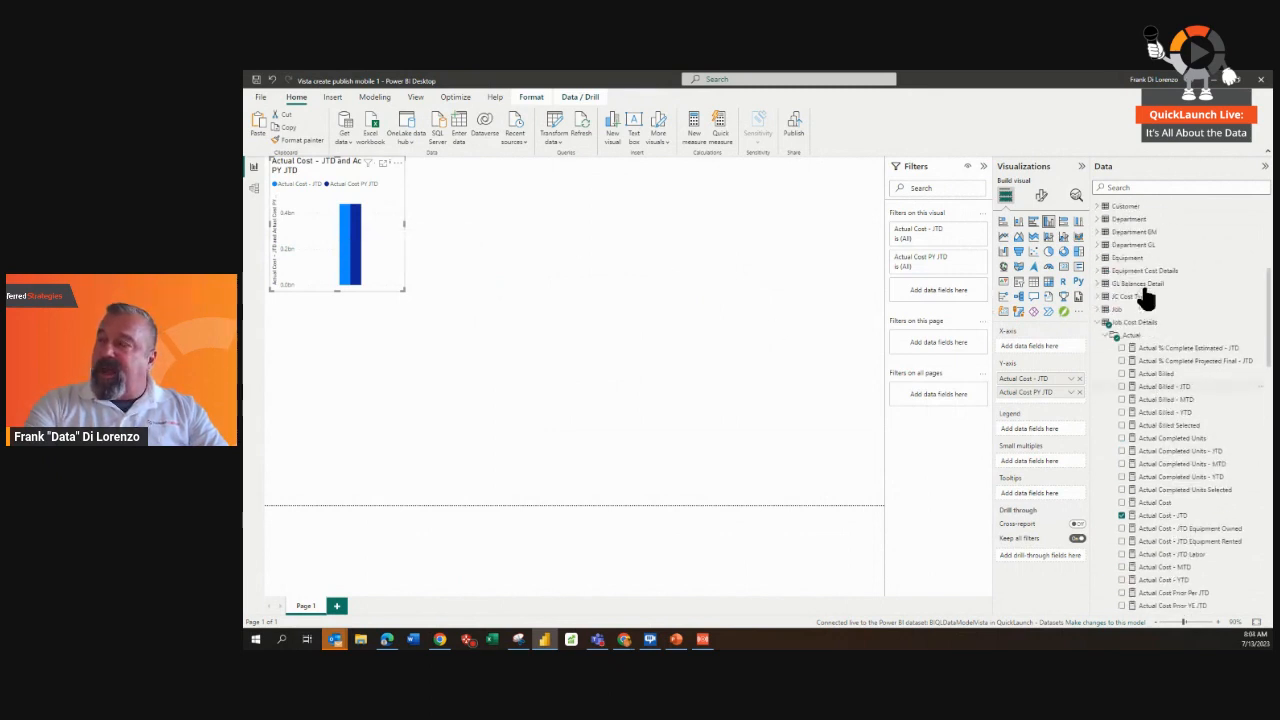
scroll(1147, 298, up, 3)
click(1097, 398)
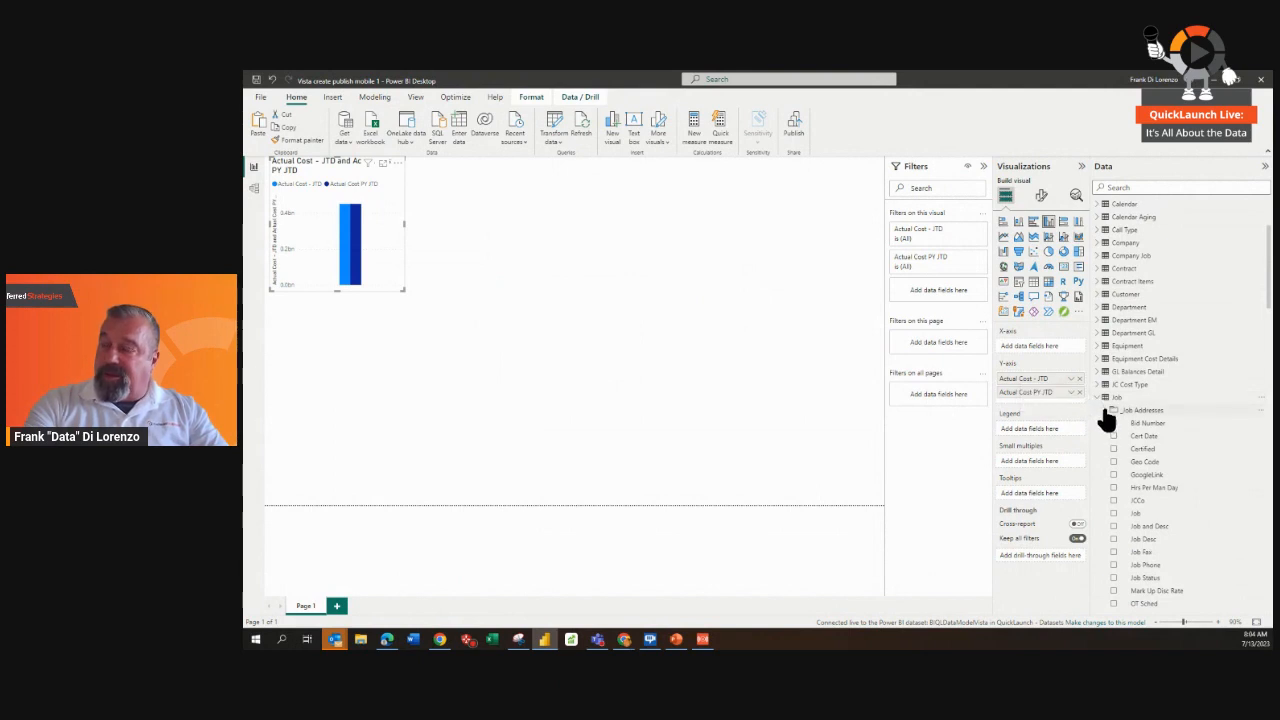
click(1106, 411)
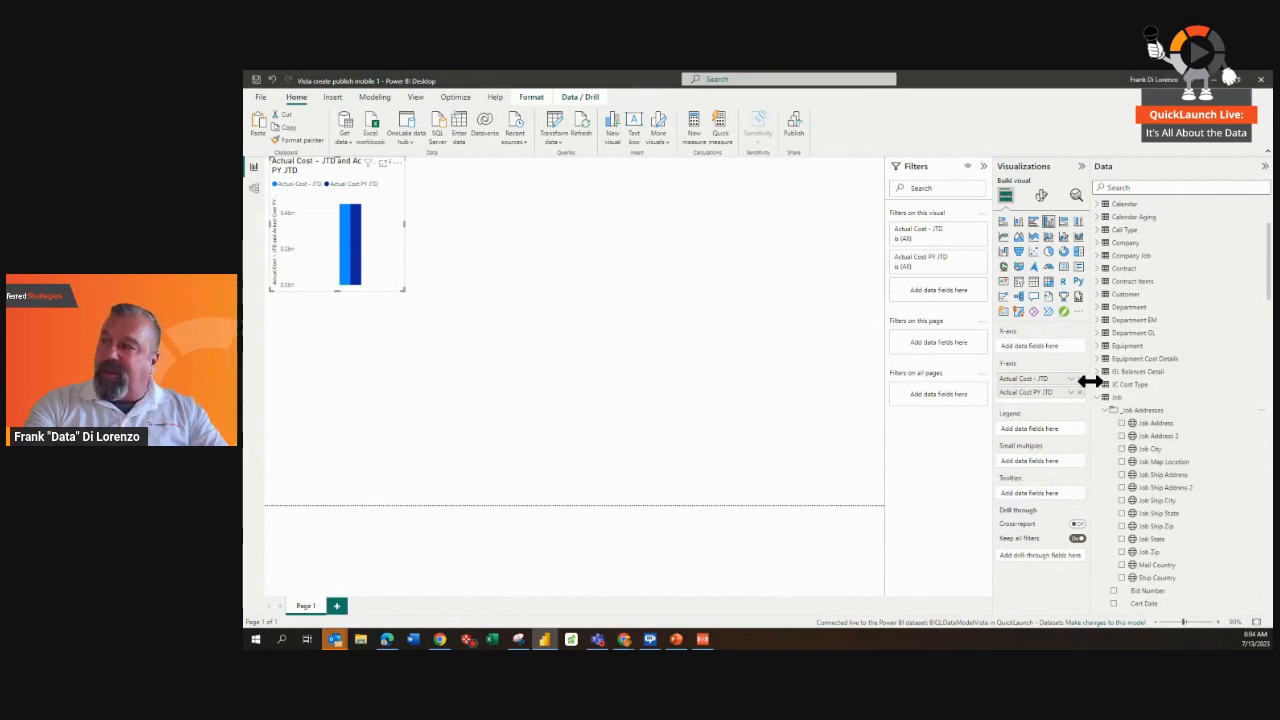
click(1105, 414)
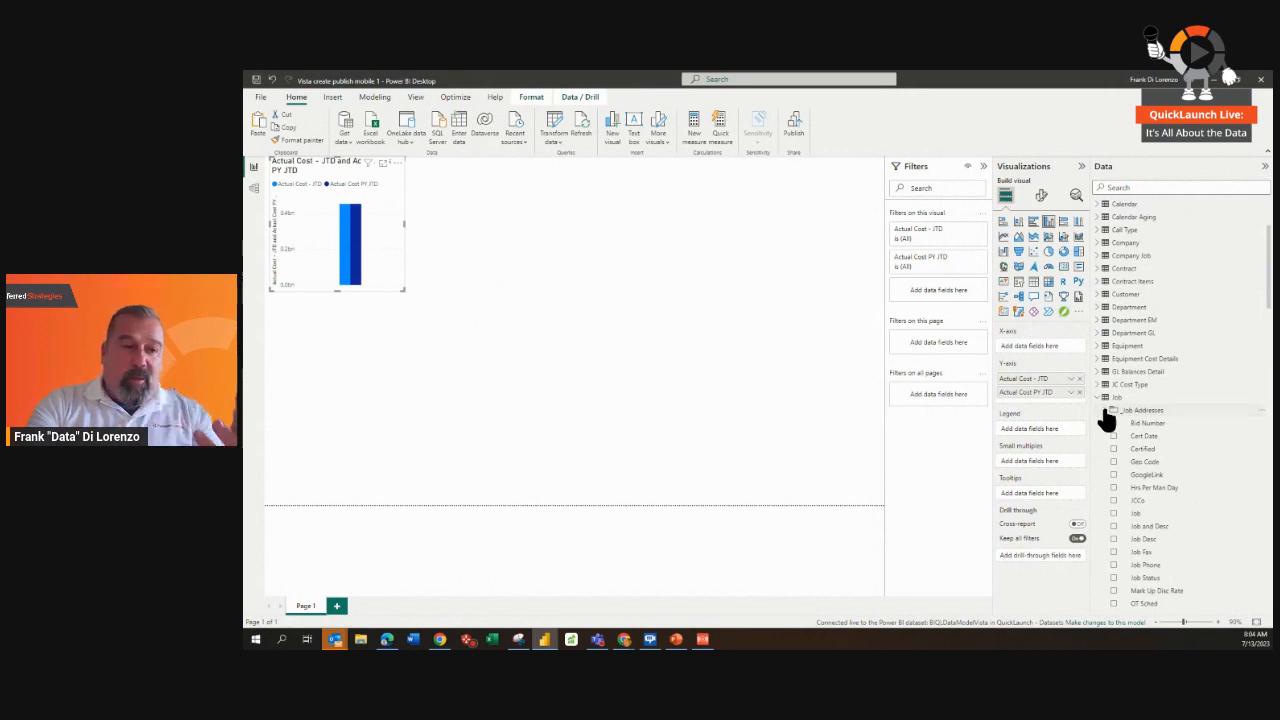
click(1113, 527)
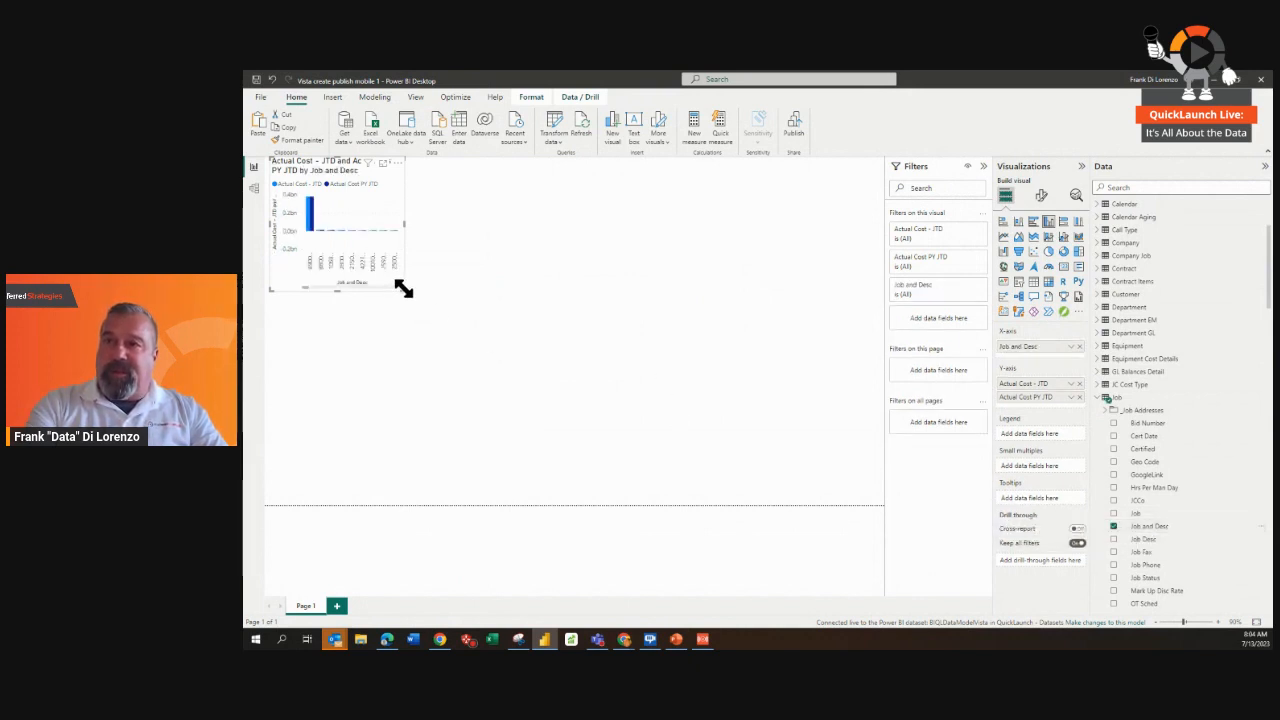
drag(403, 289, 549, 371)
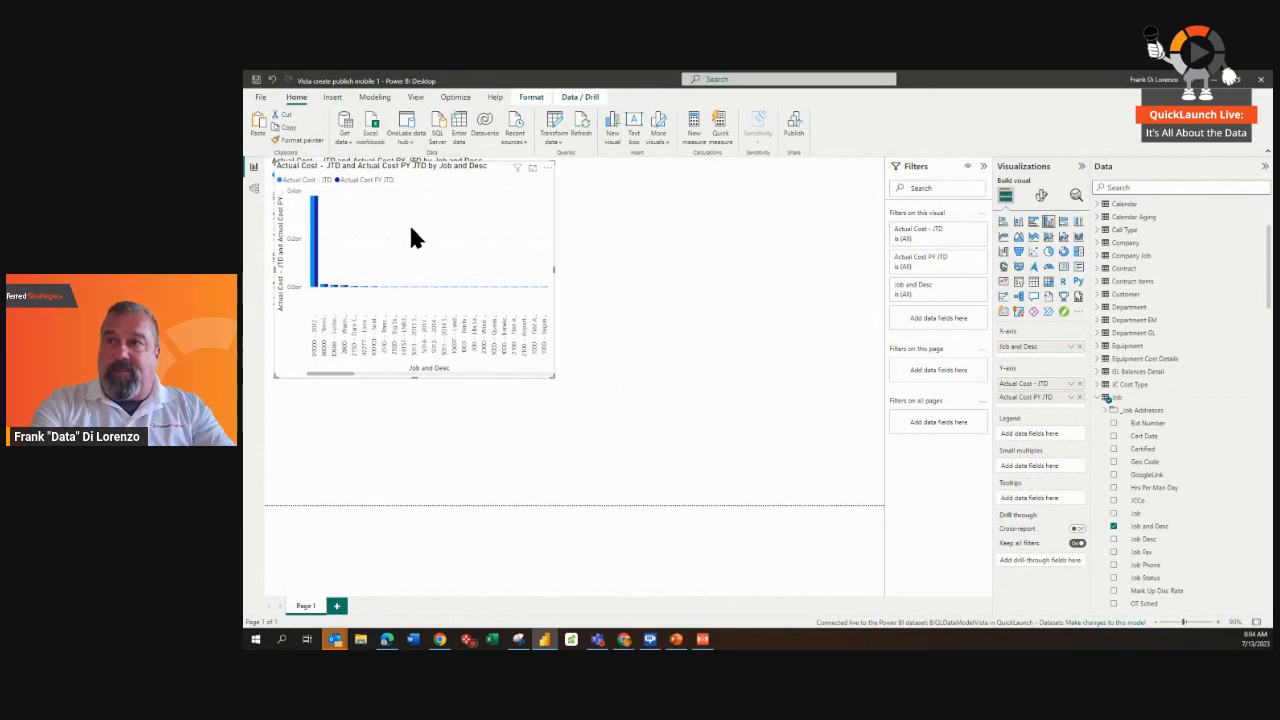
Place a copy of the column chart beside the original and convert the original into a table.
key(ctrl+v)
drag(613, 241, 740, 234)
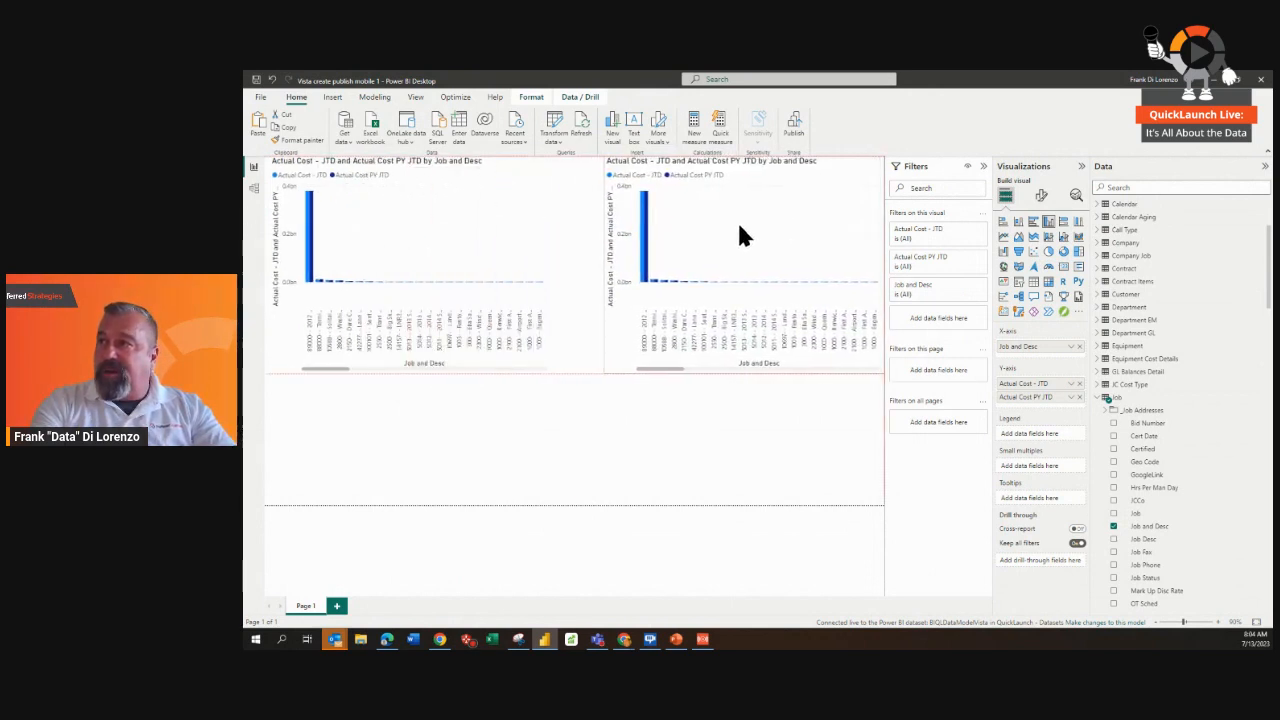
click(420, 252)
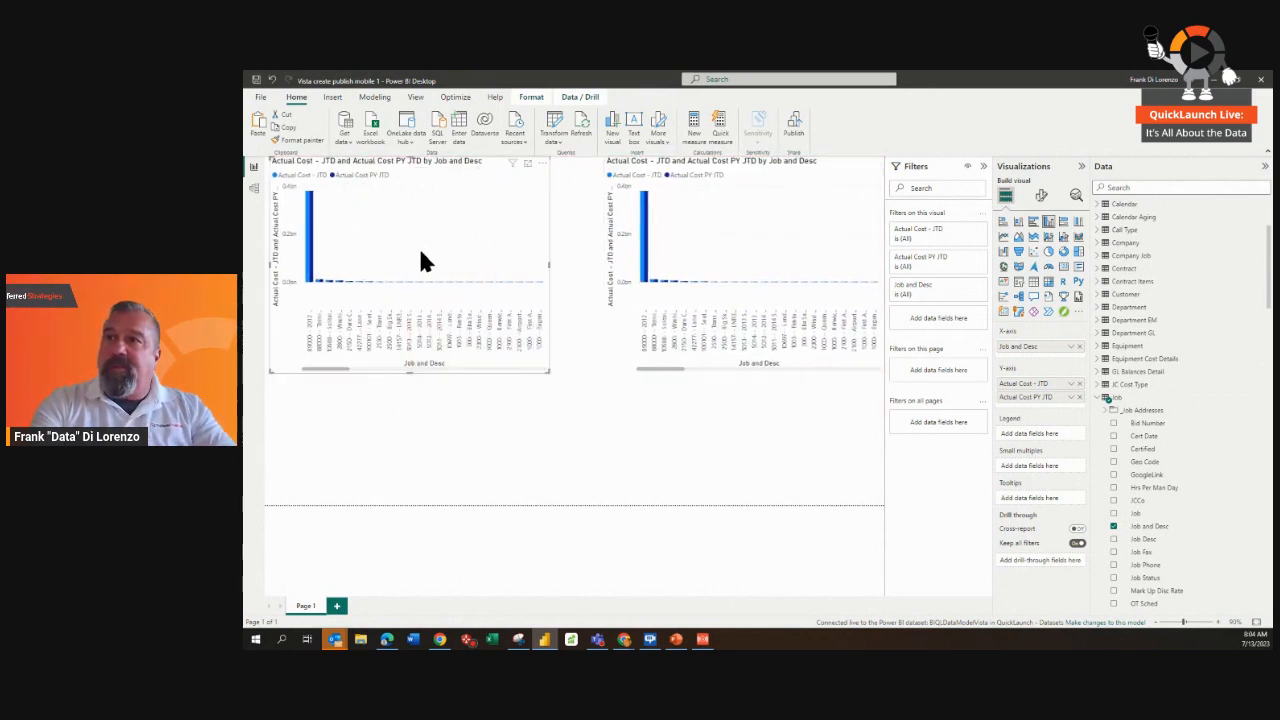
click(1034, 282)
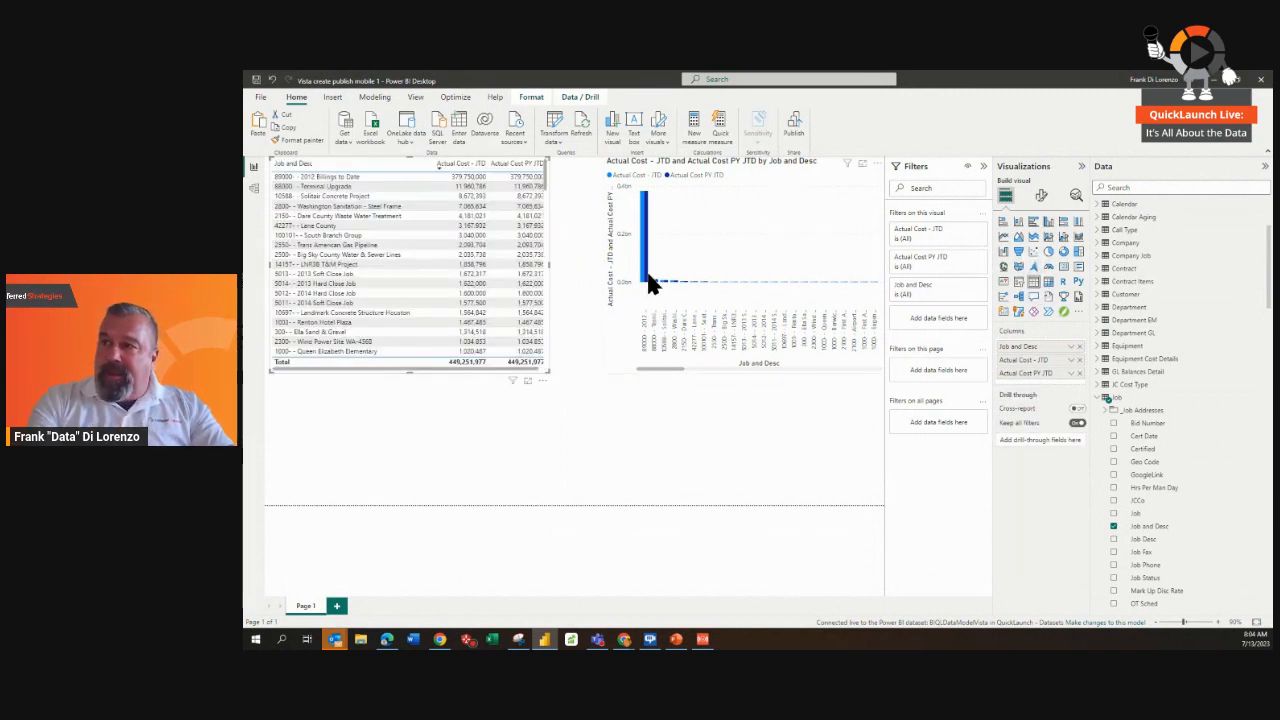
mouse_move(645, 272)
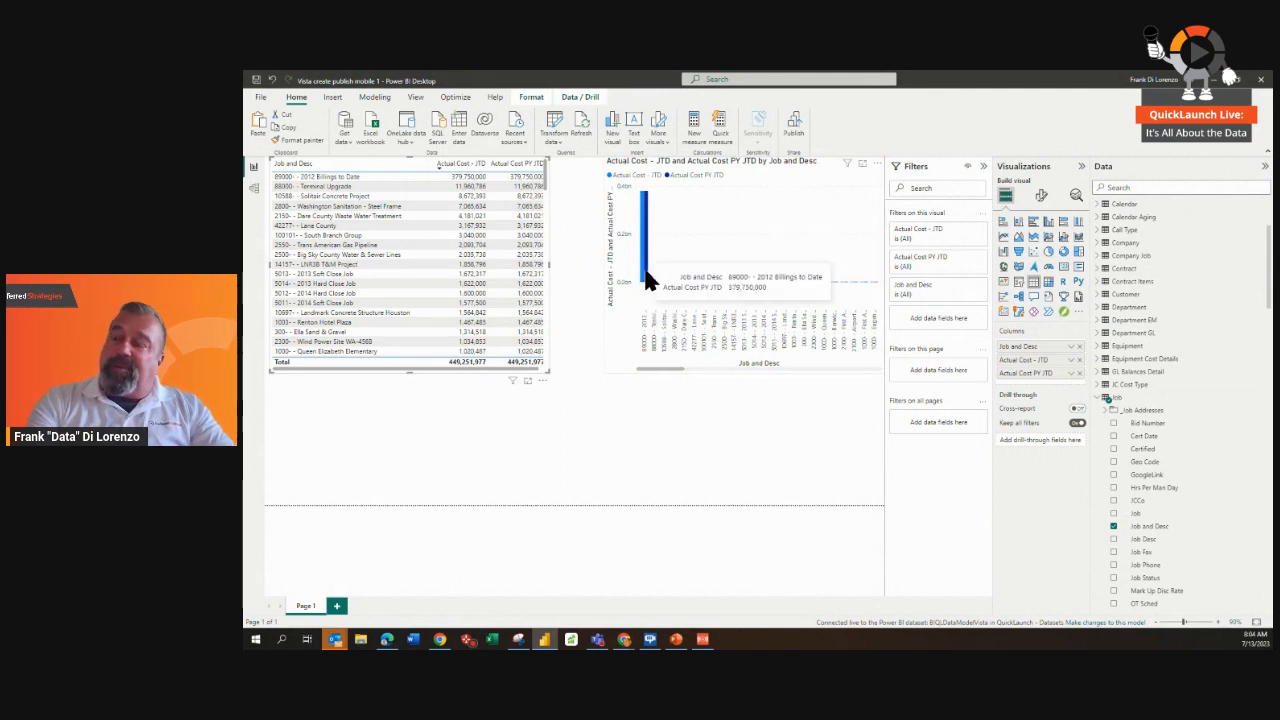
Add Projected Final Cost - JTD to the tooltips of the column chart.
click(691, 250)
mouse_move(648, 260)
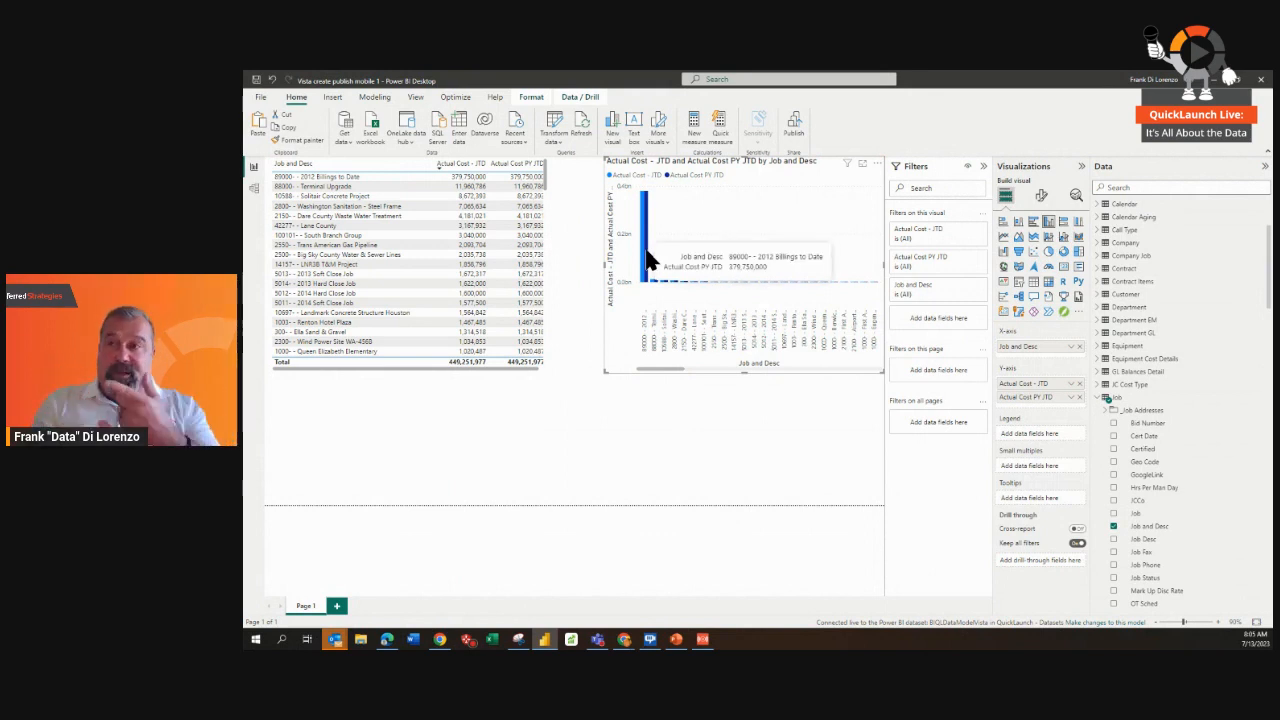
click(1097, 398)
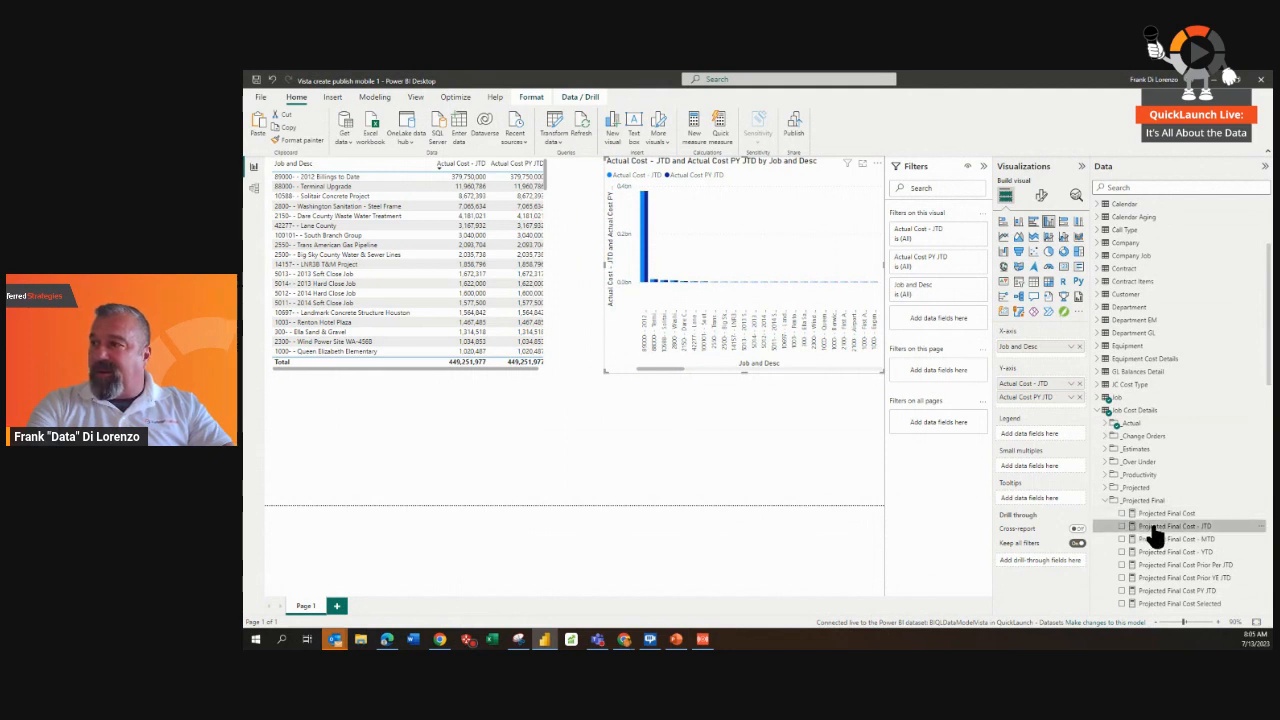
drag(1152, 534, 1030, 506)
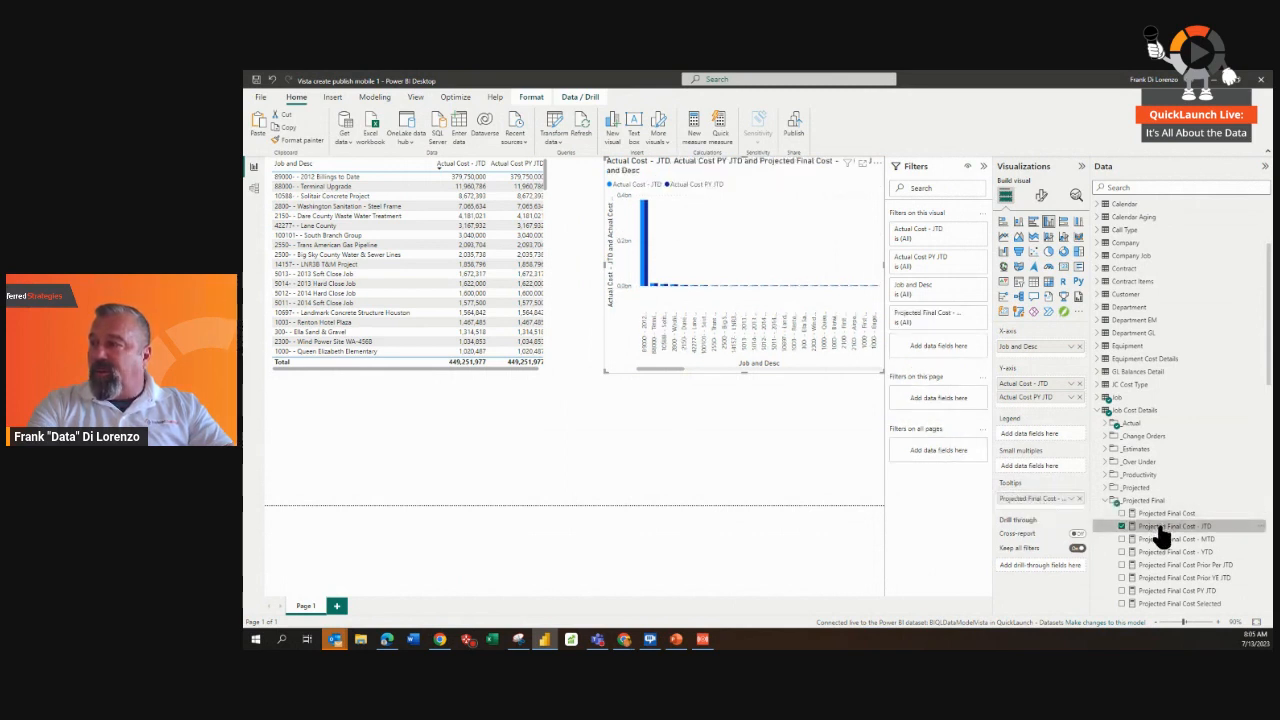
Add Projected Final Cost - JTD as a table column and widen the table up to the neighbouring chart.
drag(1157, 528, 466, 283)
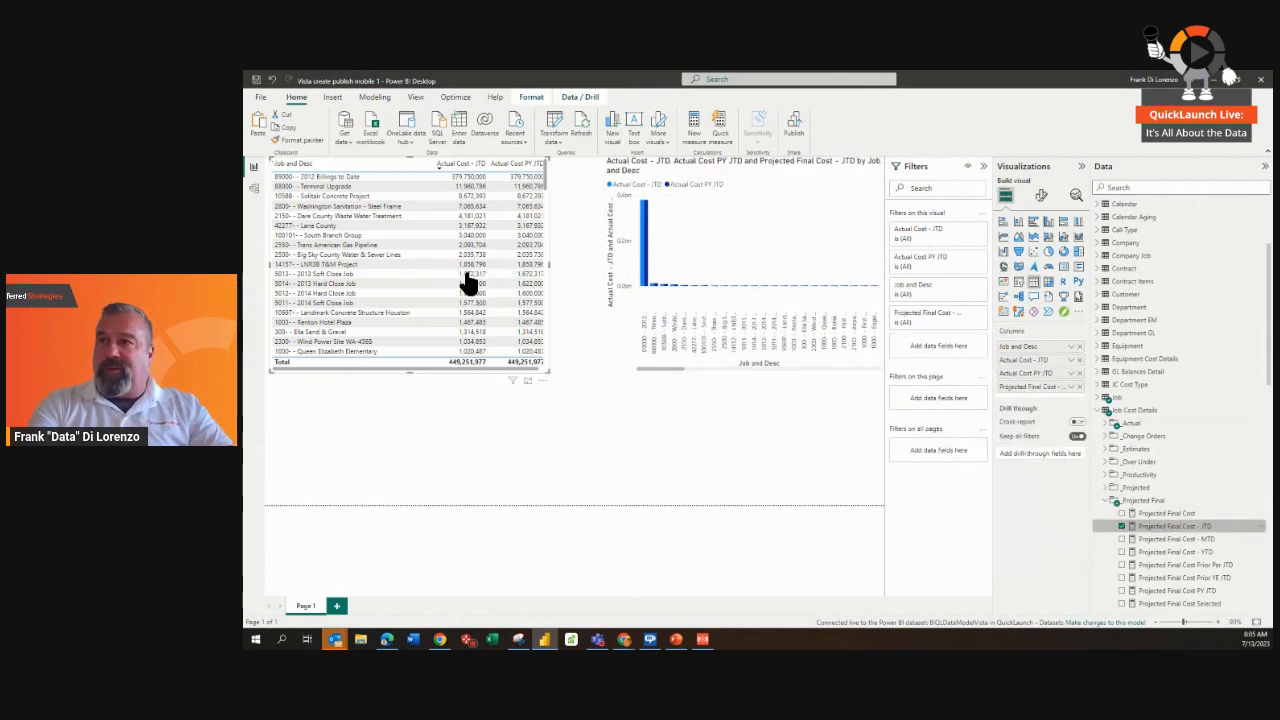
click(594, 258)
click(515, 254)
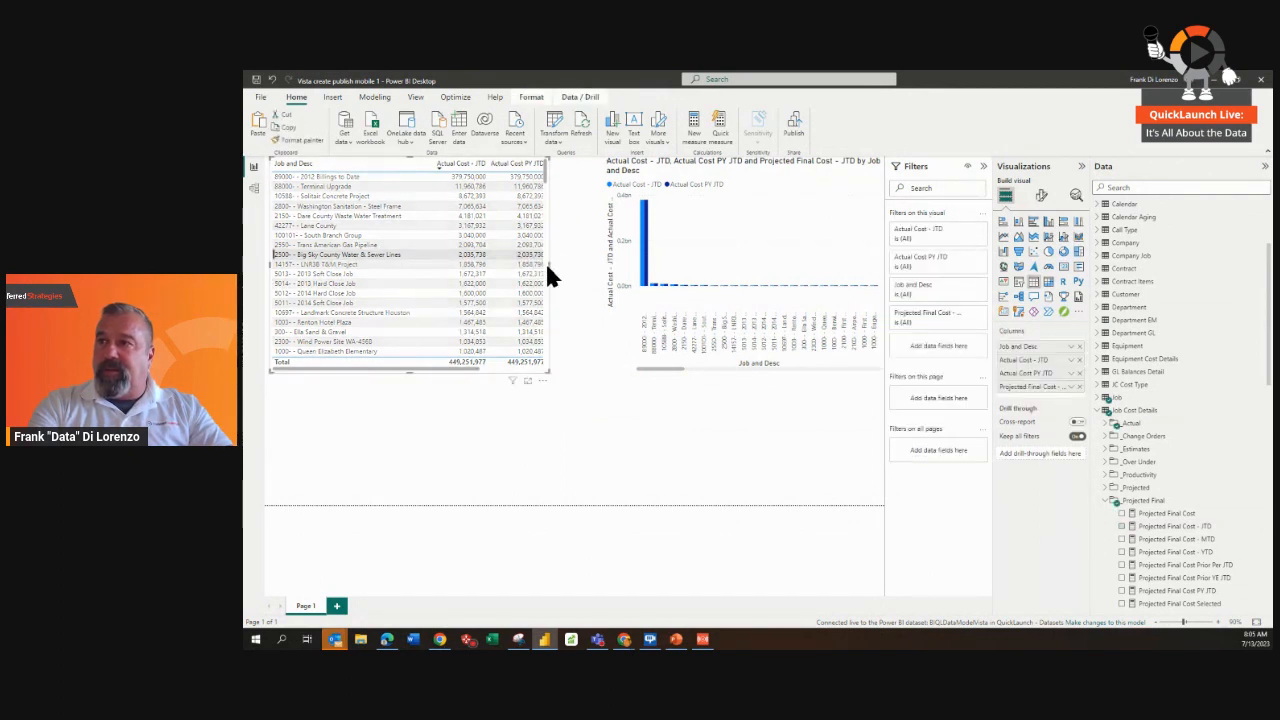
drag(548, 264, 602, 264)
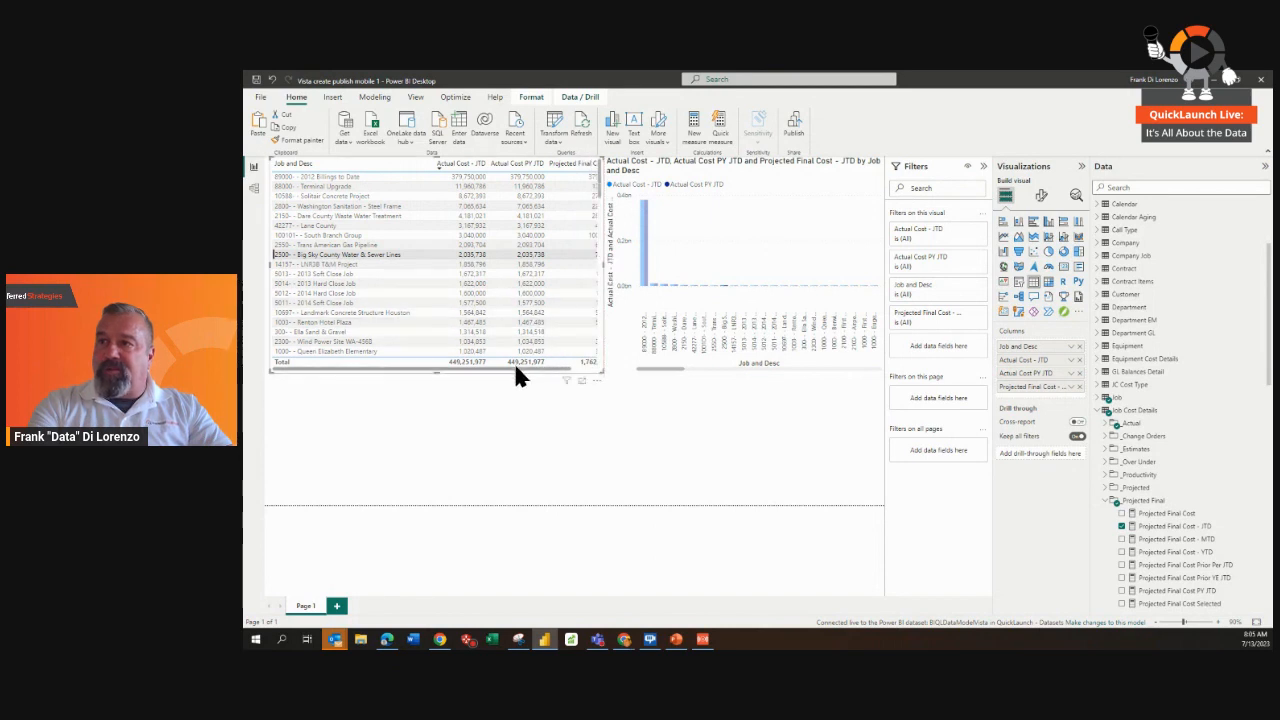
drag(513, 364, 532, 364)
click(470, 256)
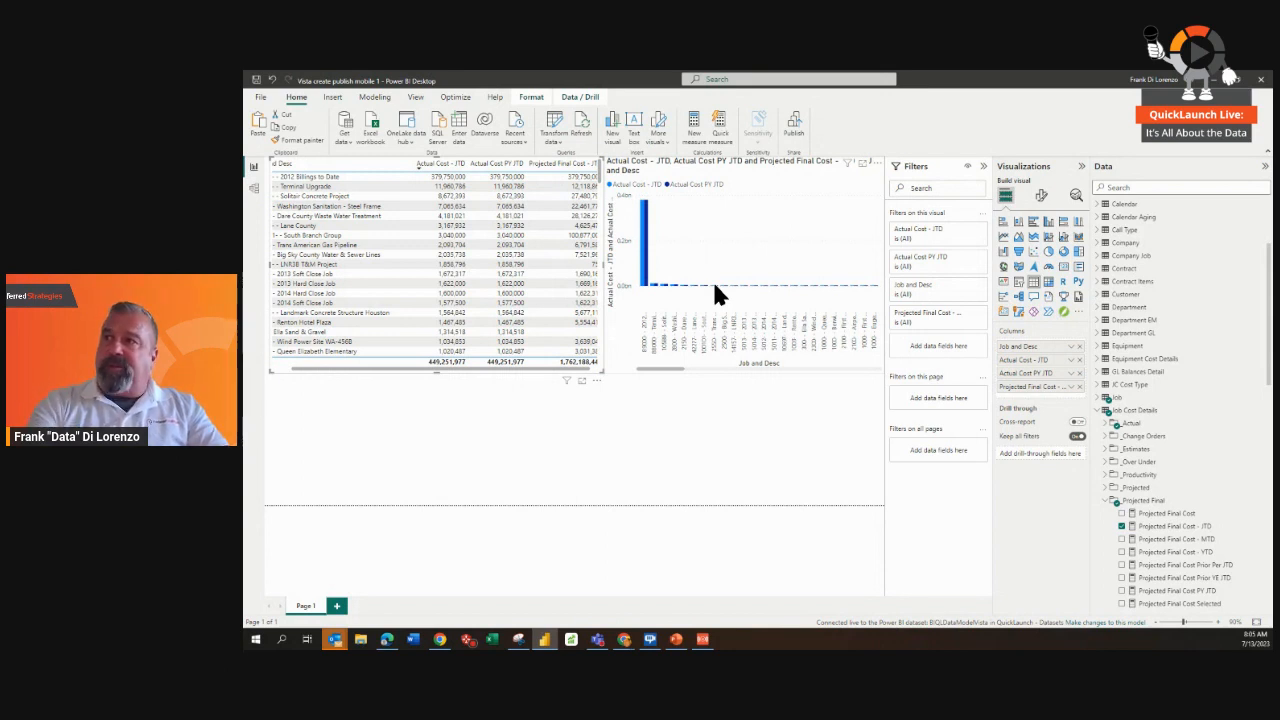
mouse_move(645, 290)
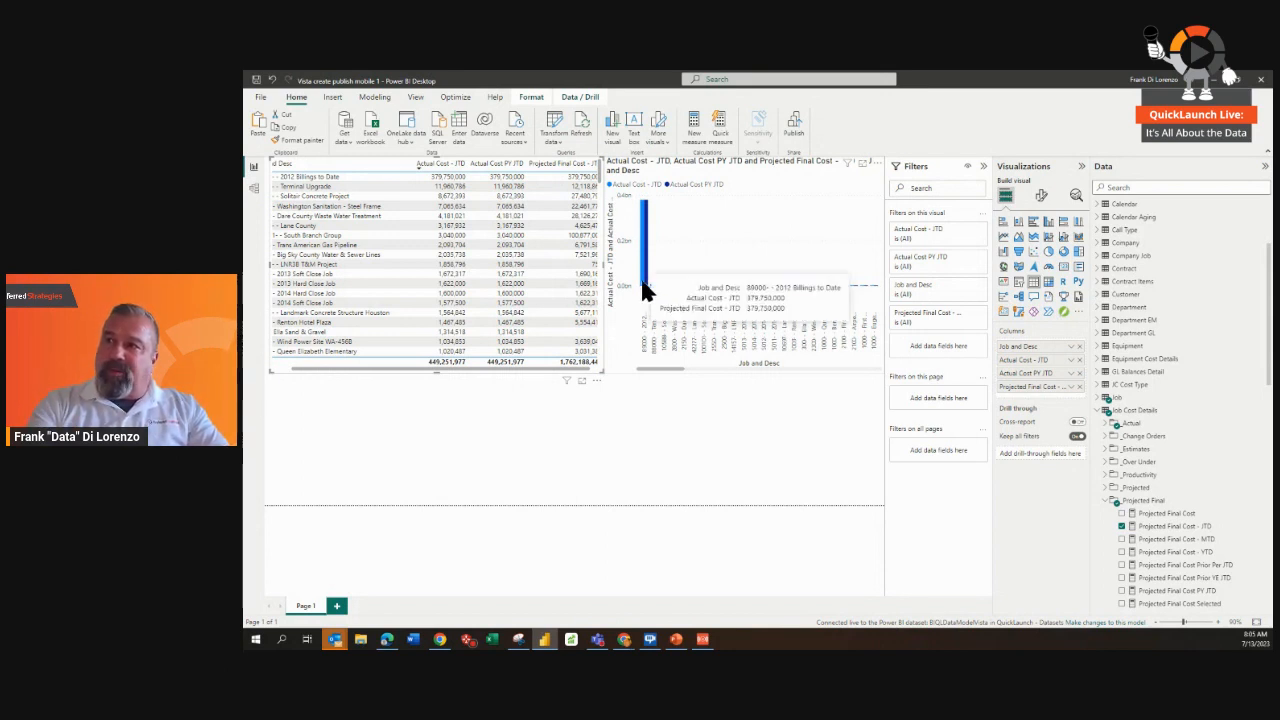
Insert a slicer below the table that uses the fiscal Year Period field from the Calendar table.
click(362, 418)
click(1018, 283)
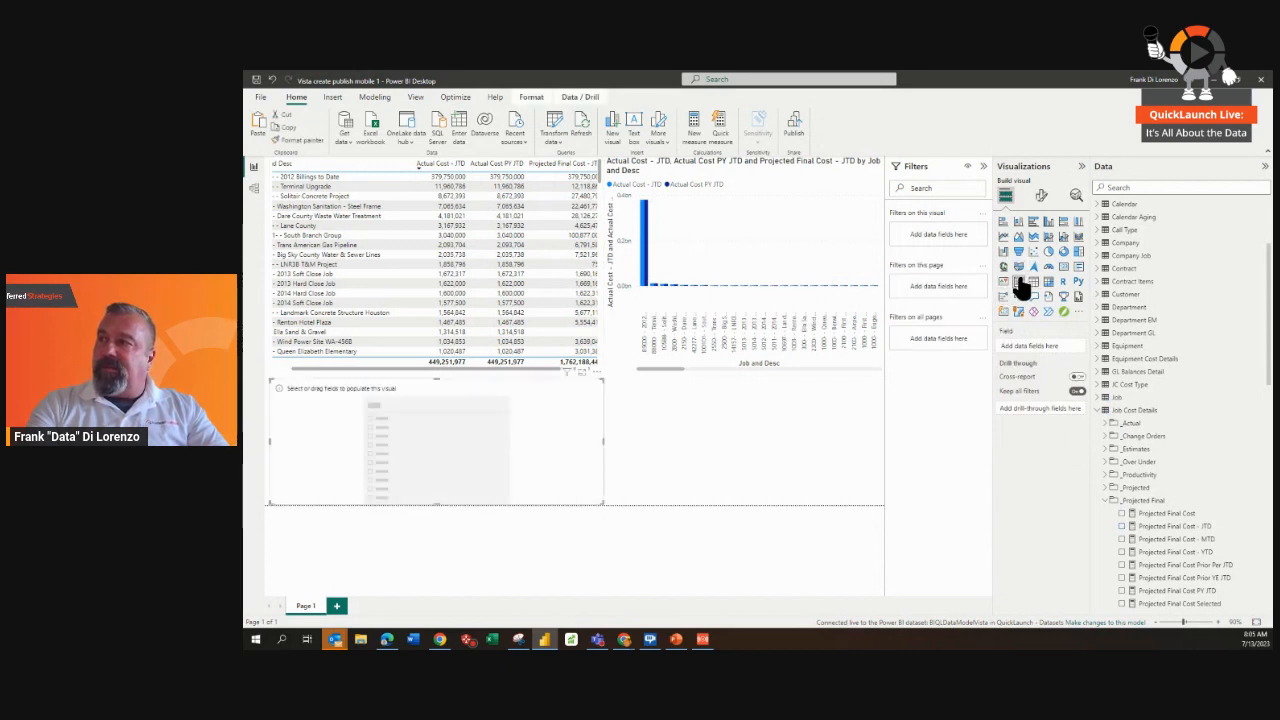
click(1100, 204)
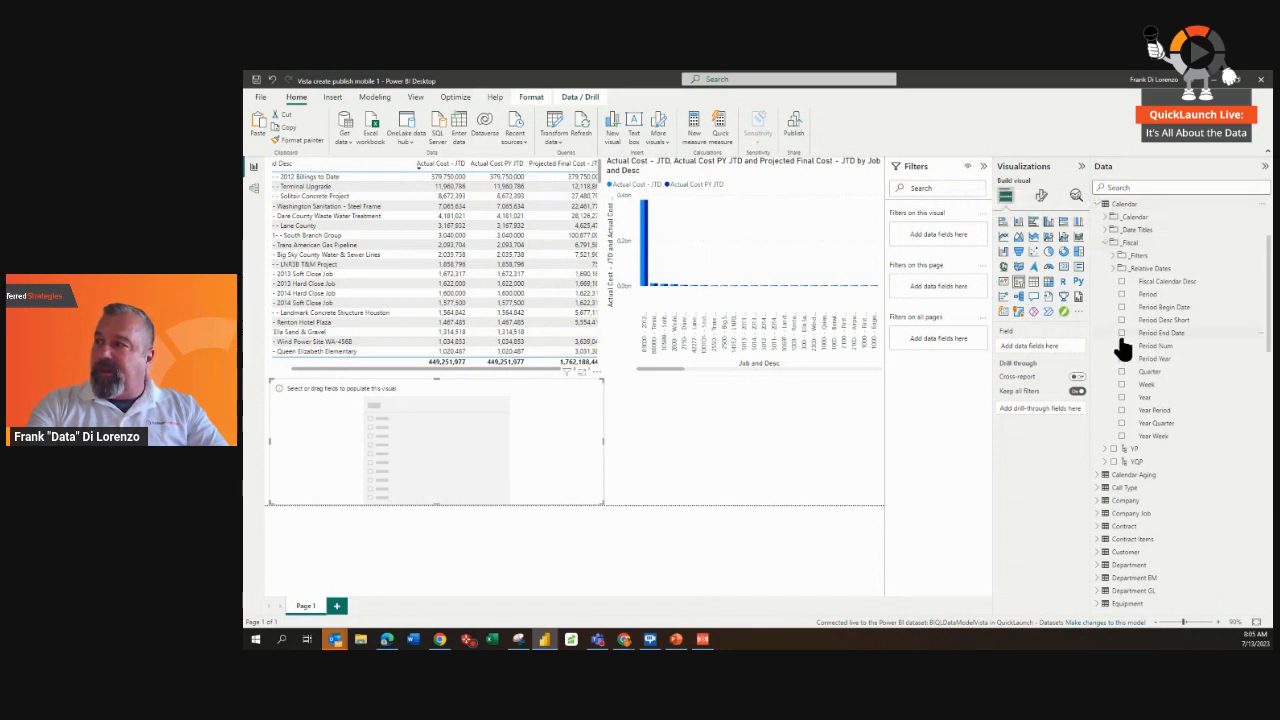
drag(1145, 420, 486, 449)
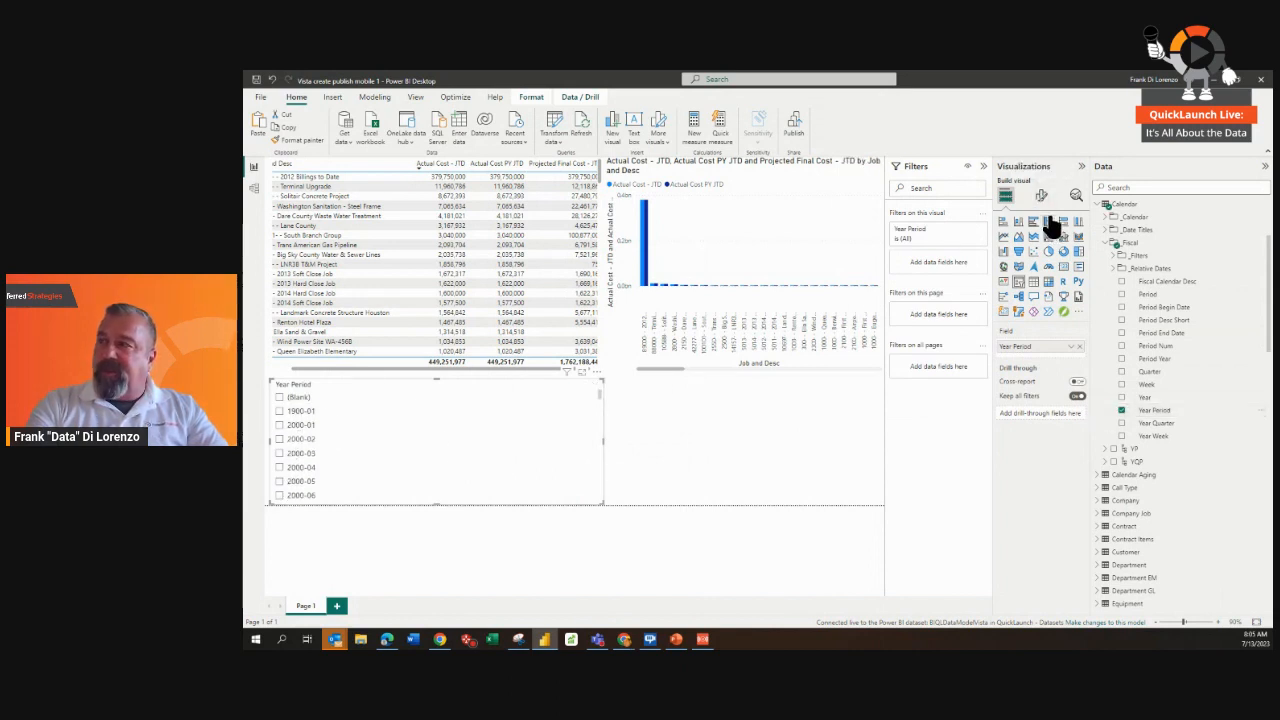
Set the style of the Year Period slicer to Tile.
click(1040, 195)
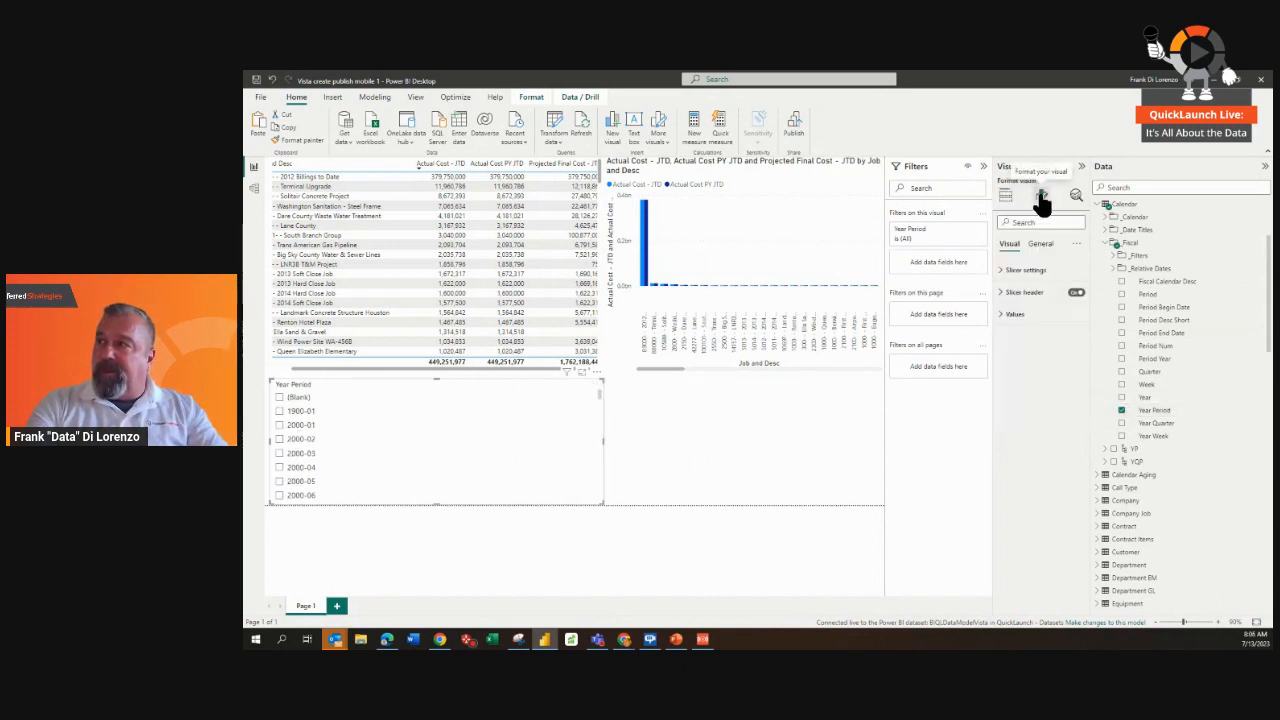
click(1015, 277)
click(1018, 280)
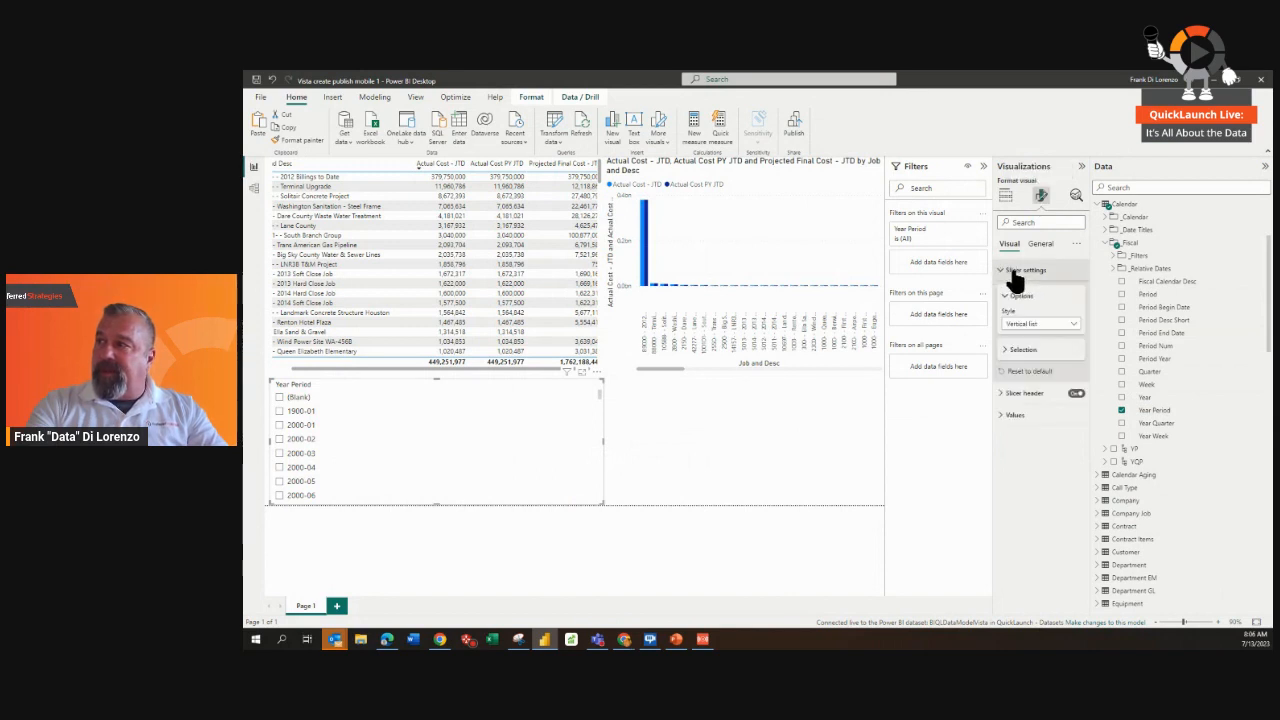
click(1022, 325)
click(1020, 349)
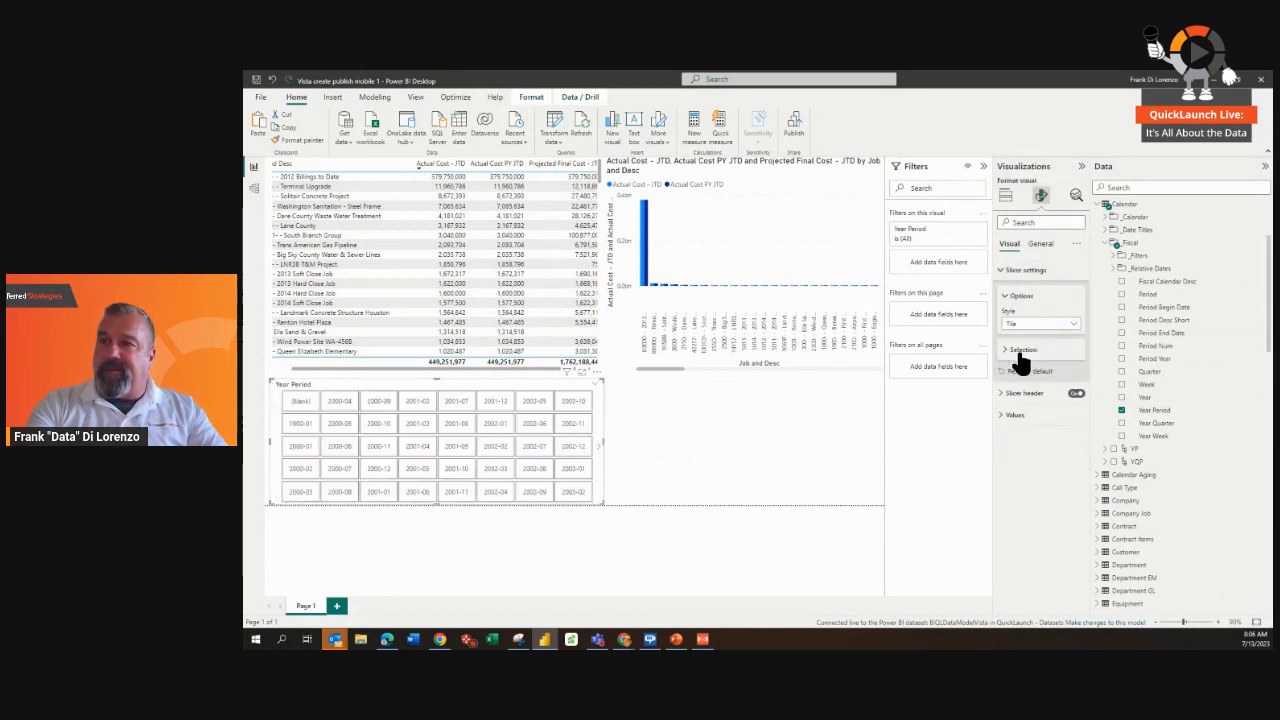
Try filtering the table and chart to period 2012-12 with the slicer and clear that selection.
scroll(595, 457, down, 2)
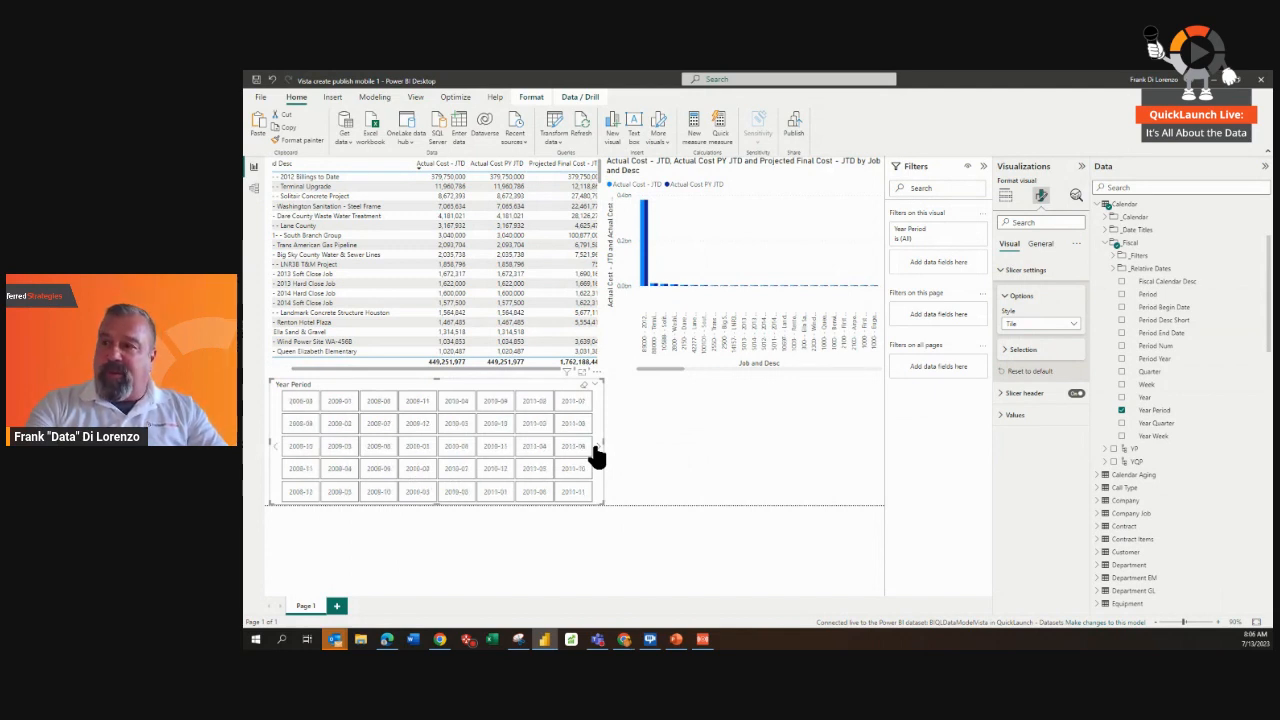
scroll(595, 457, down, 2)
click(569, 452)
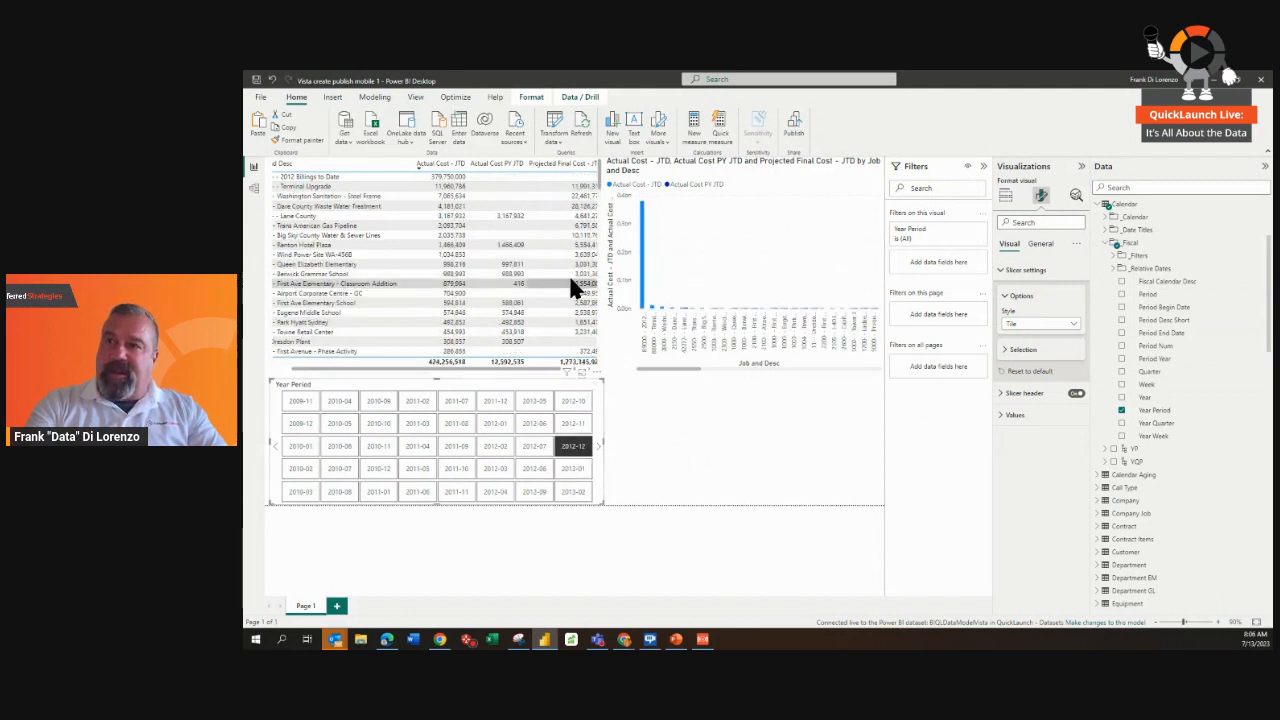
click(570, 448)
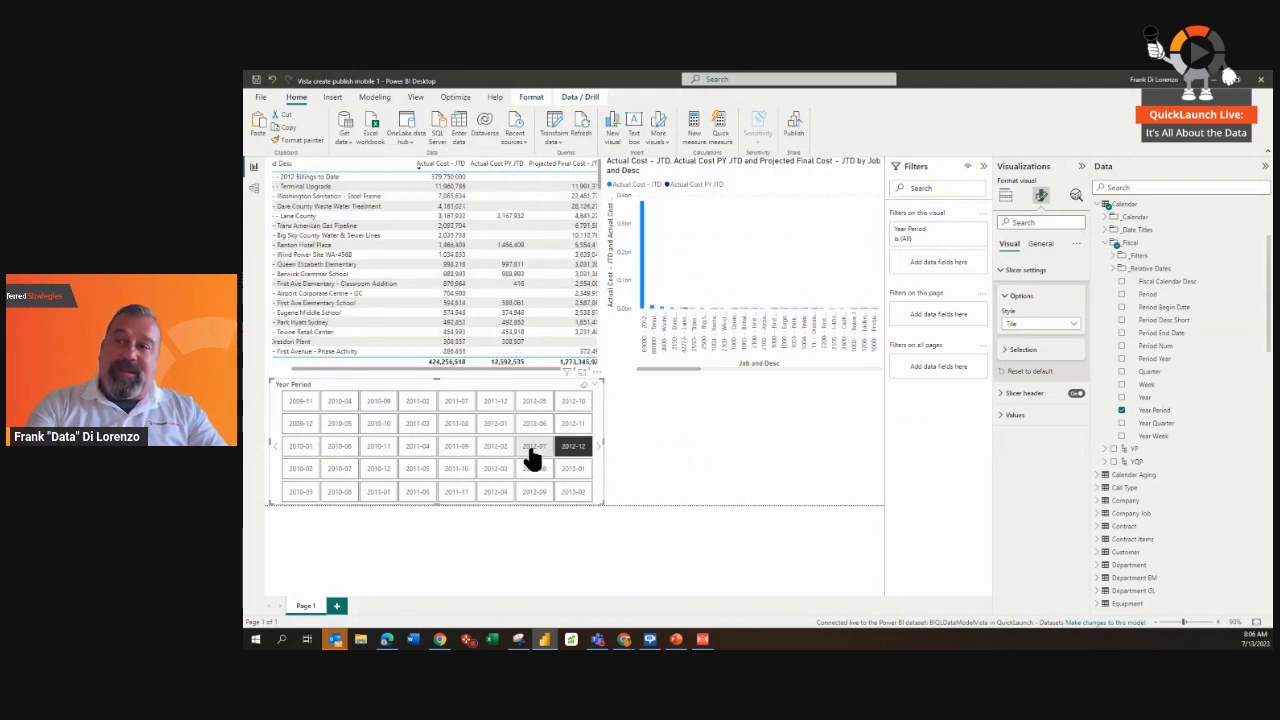
click(570, 450)
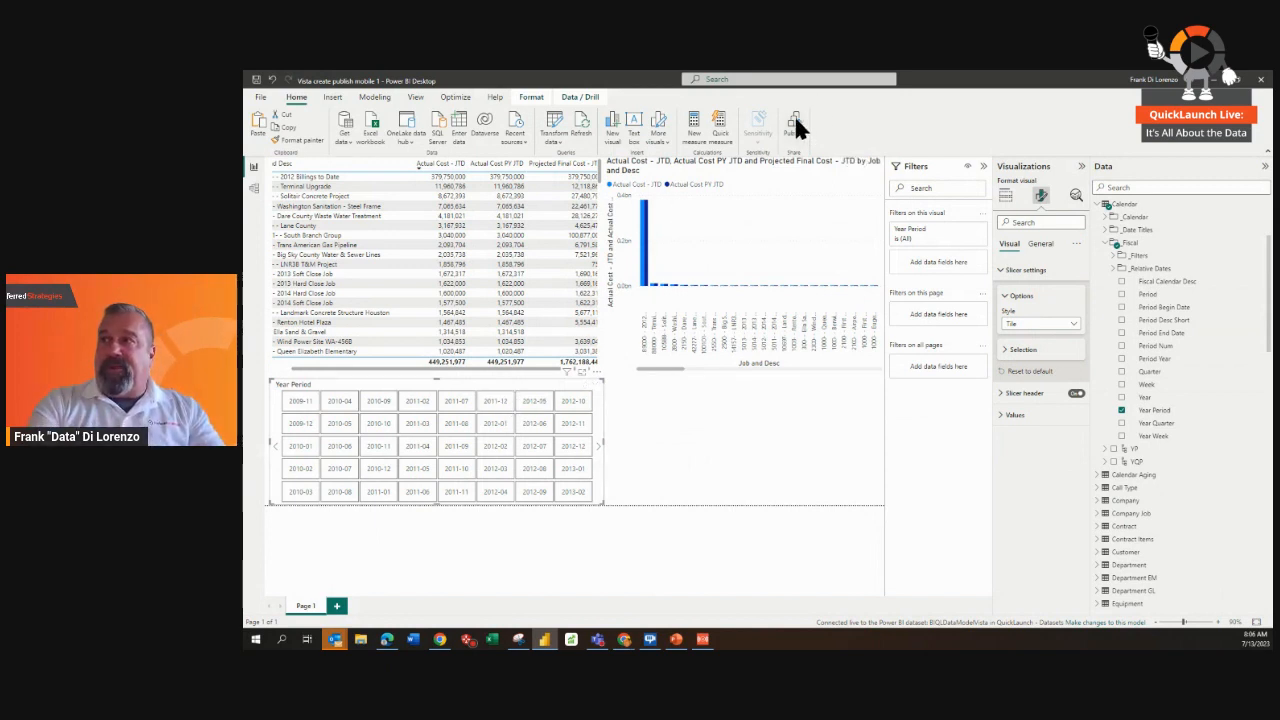
click(707, 234)
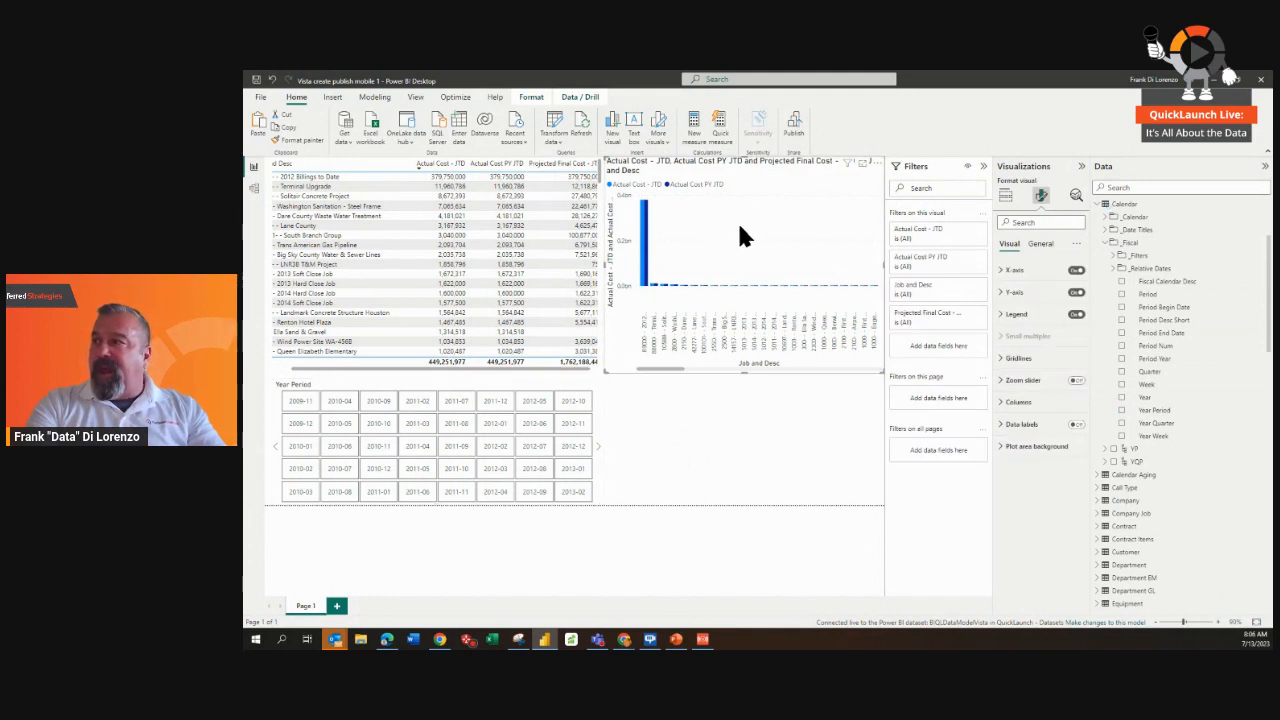
click(1004, 196)
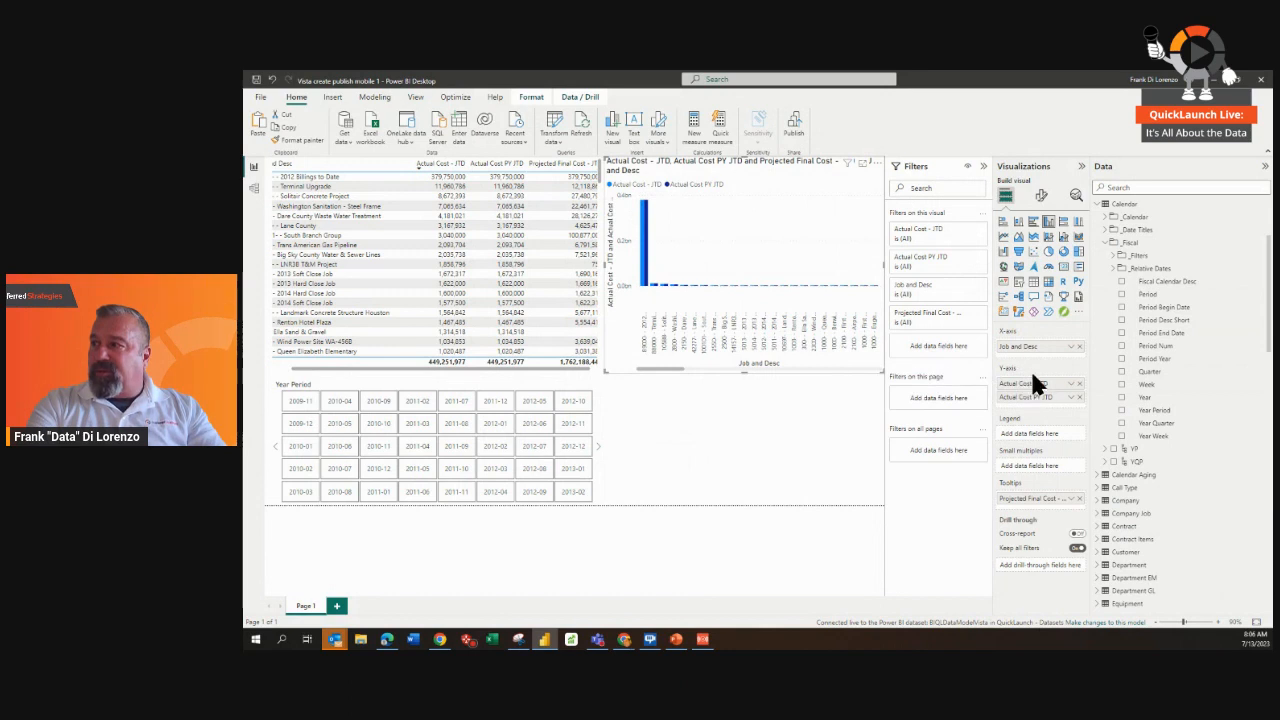
click(1071, 386)
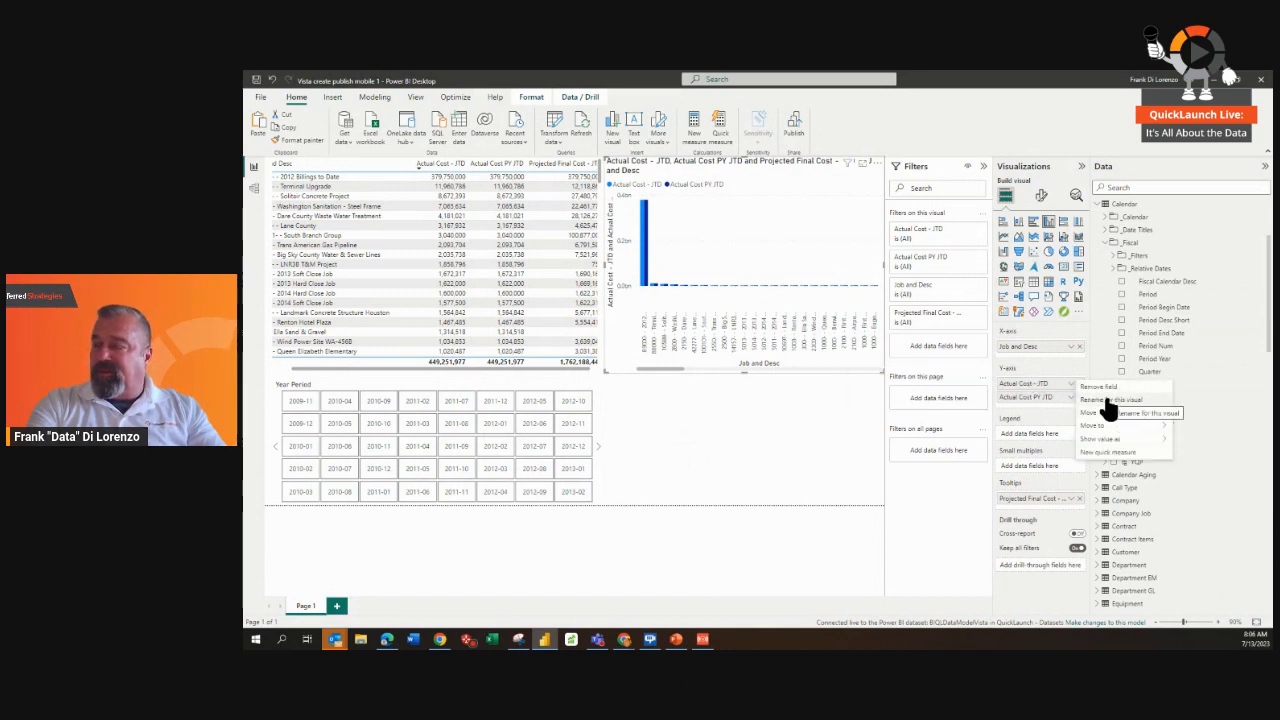
click(650, 413)
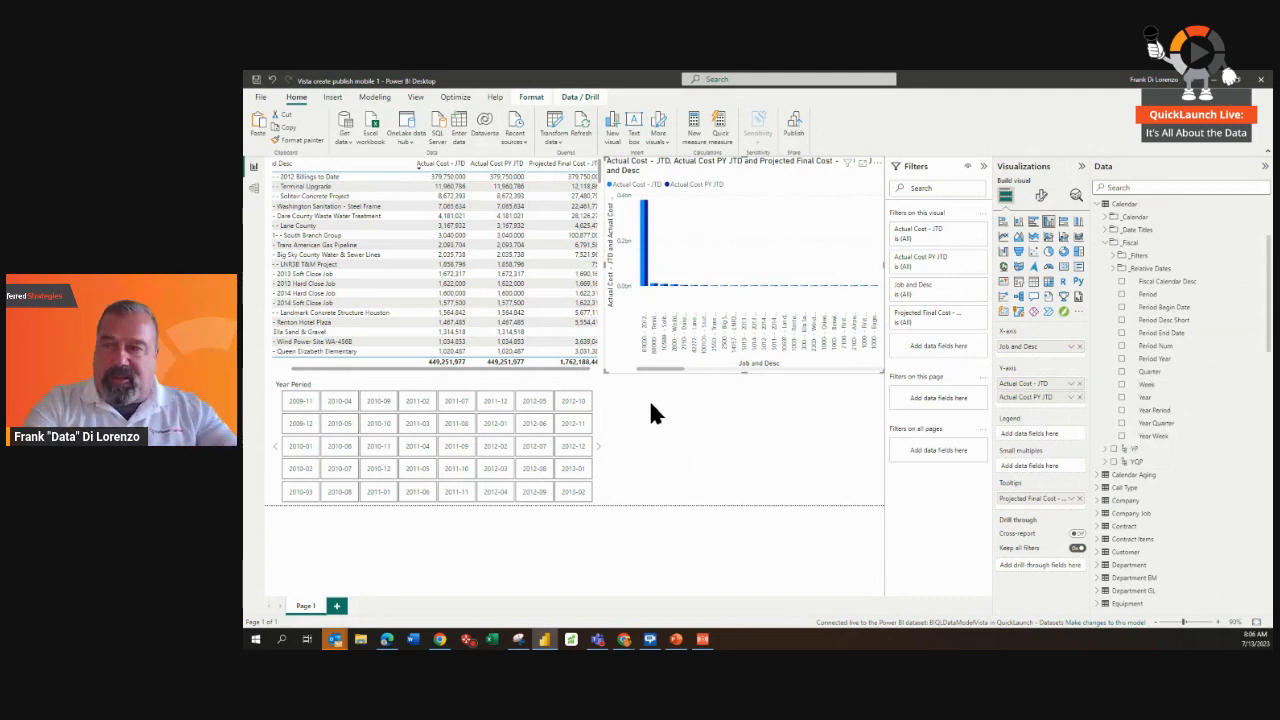
Save the report and publish it to My workspace, replacing the existing report of the same name.
click(795, 123)
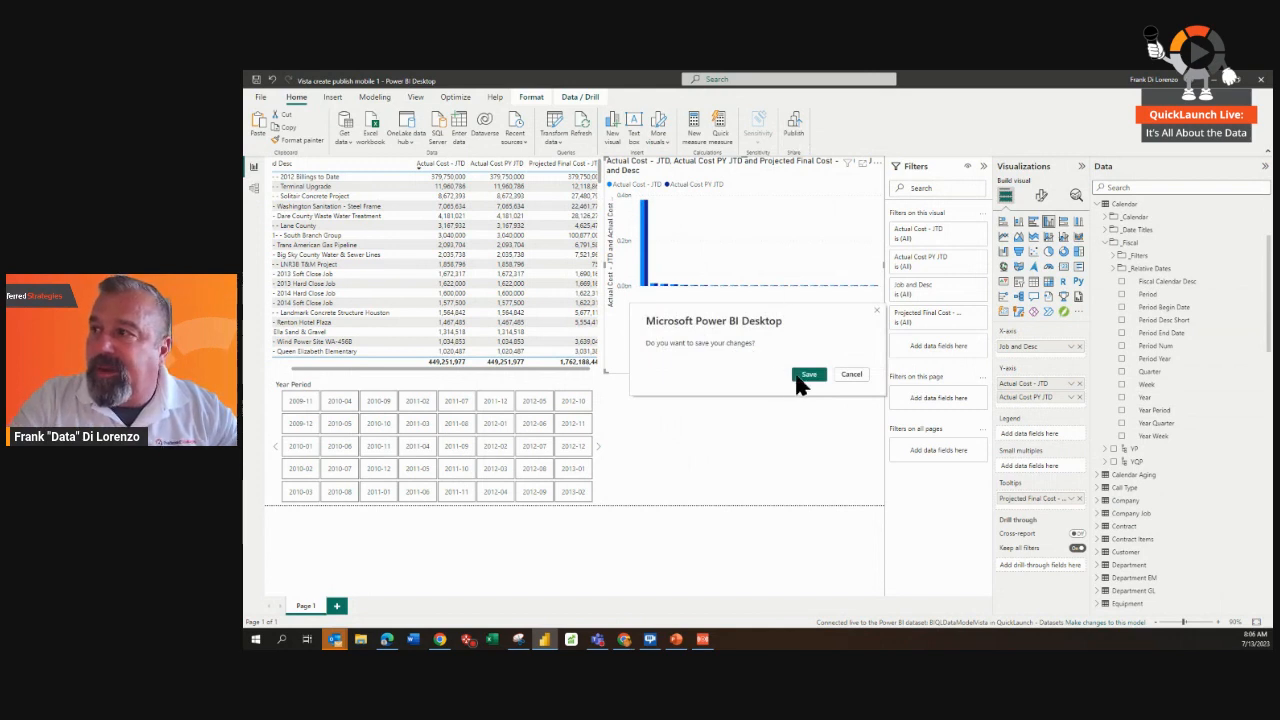
click(806, 378)
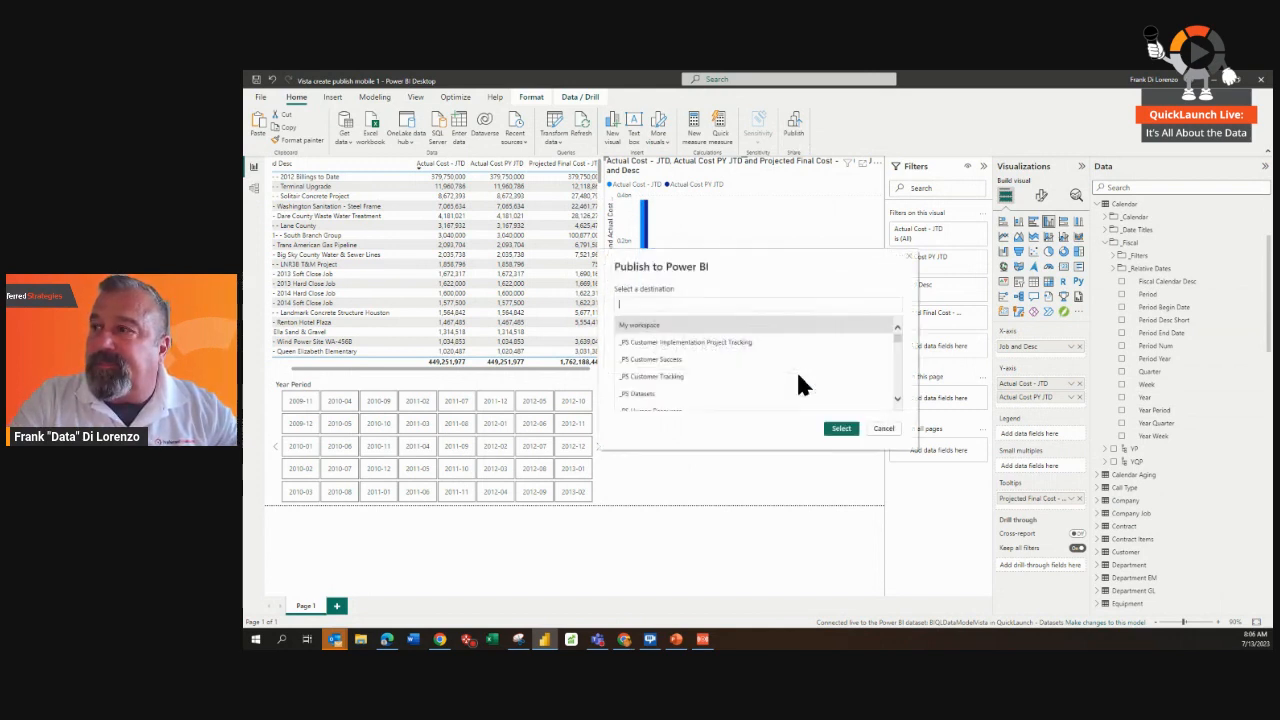
click(642, 326)
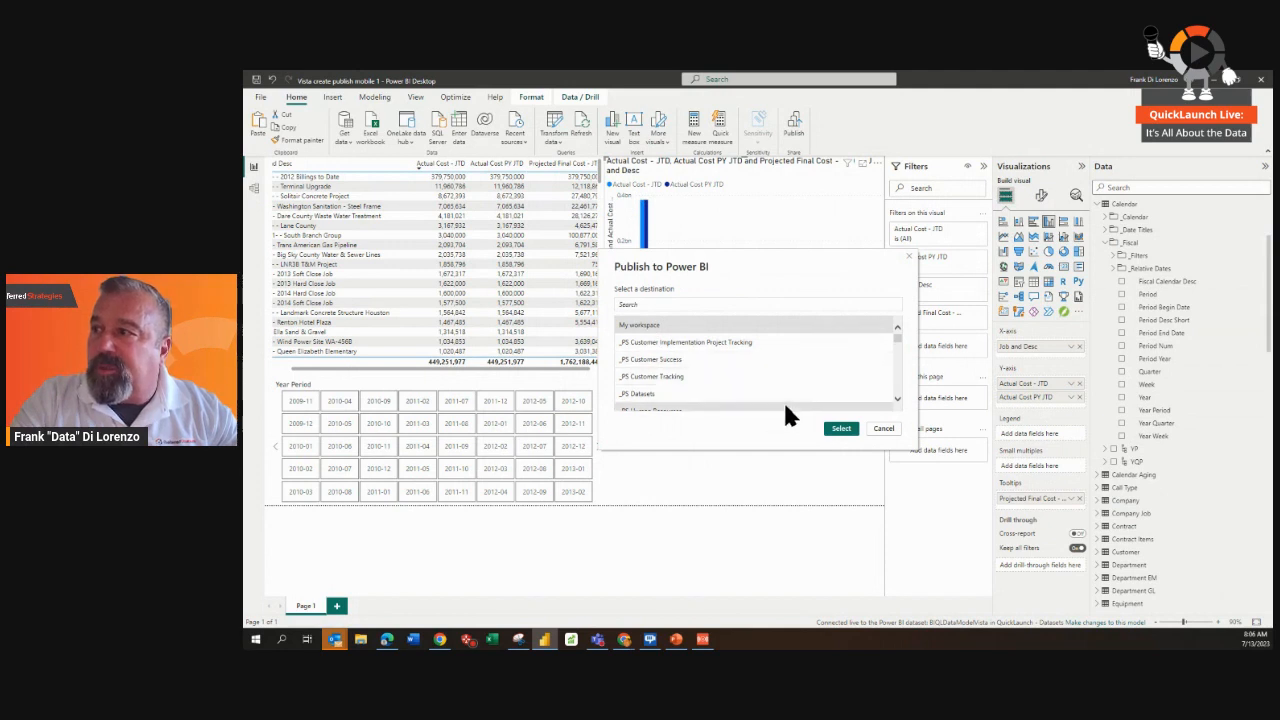
click(841, 428)
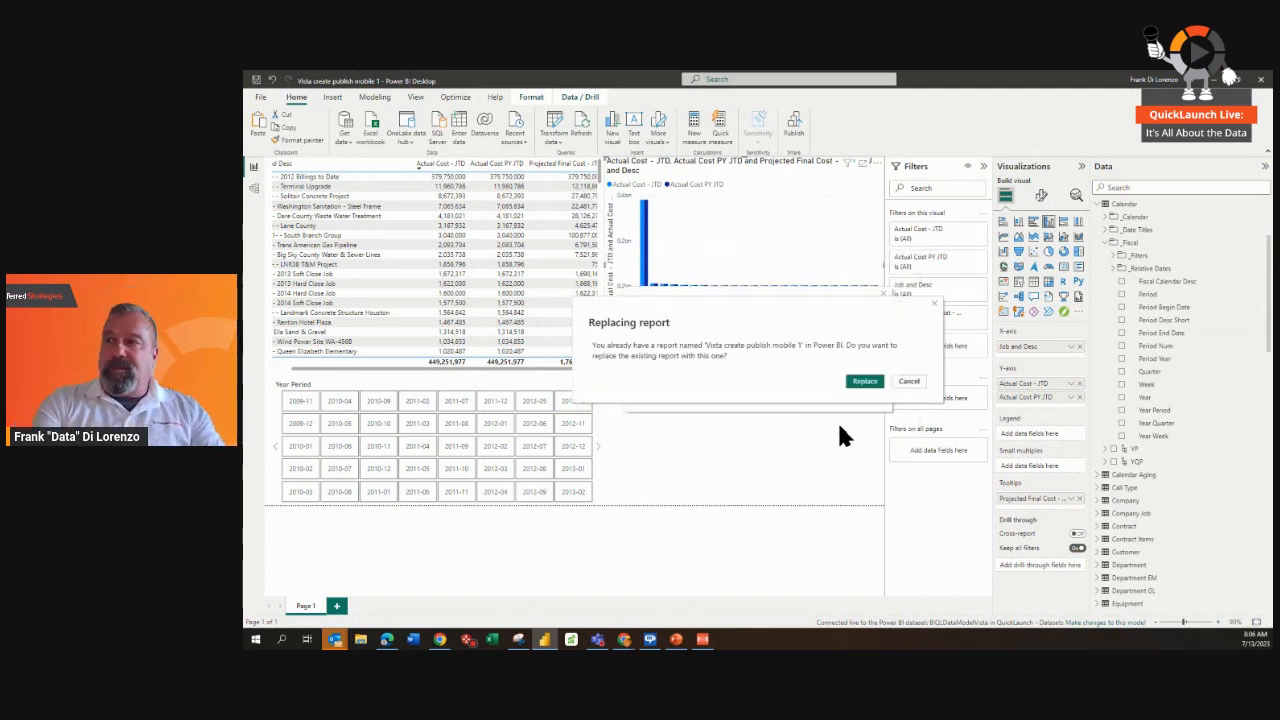
click(860, 382)
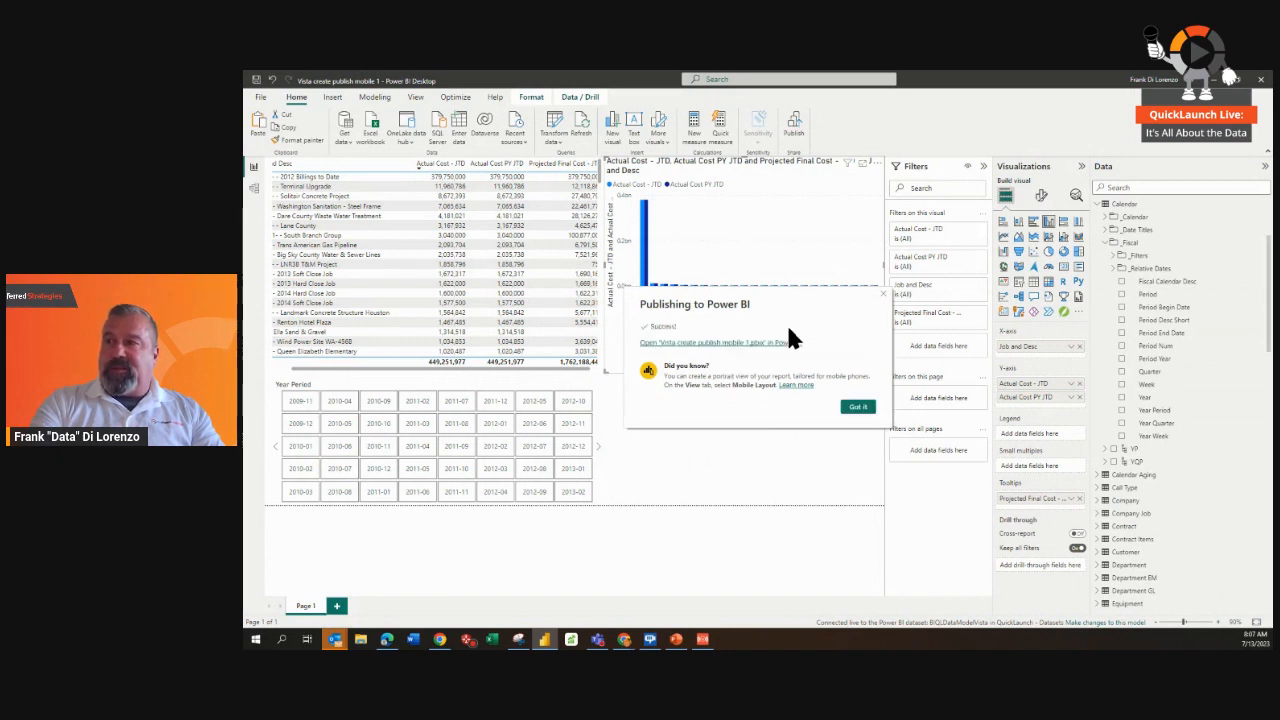
Open the published report 'Vista create publish mobile 1' in the Power BI service in a maximized browser window.
click(720, 344)
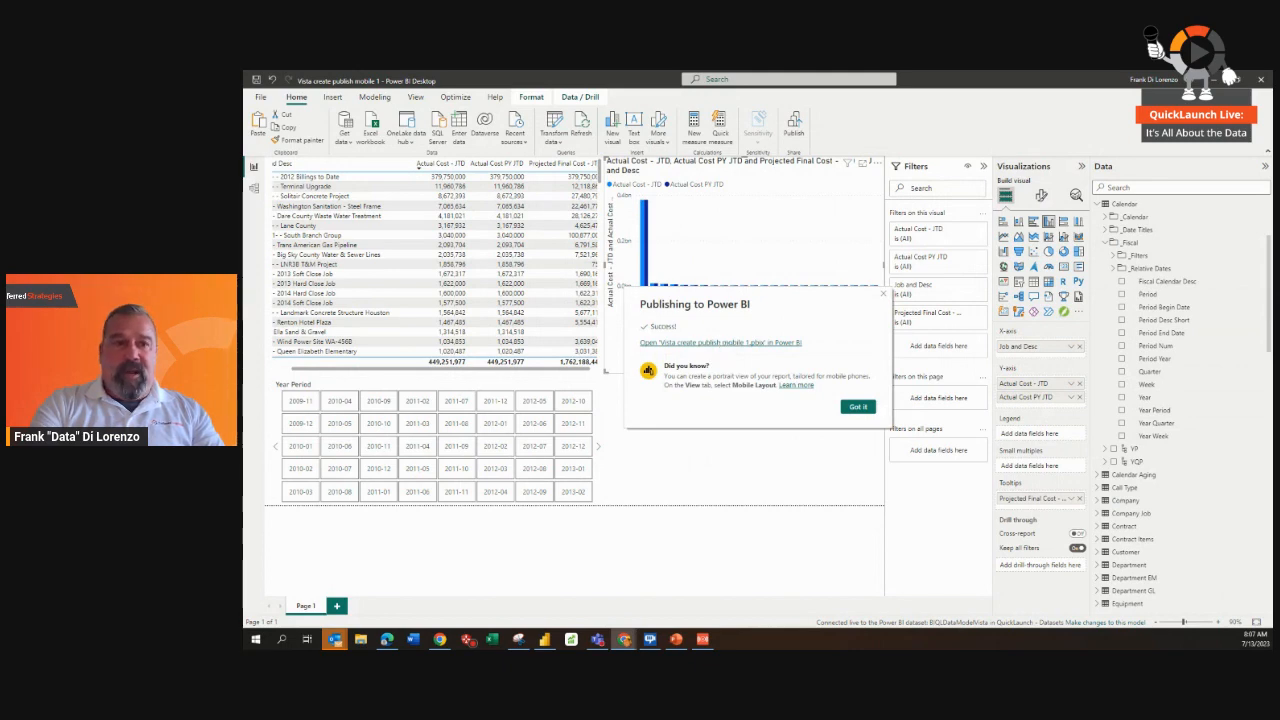
drag(244, 250, 1170, 138)
double_click(1037, 106)
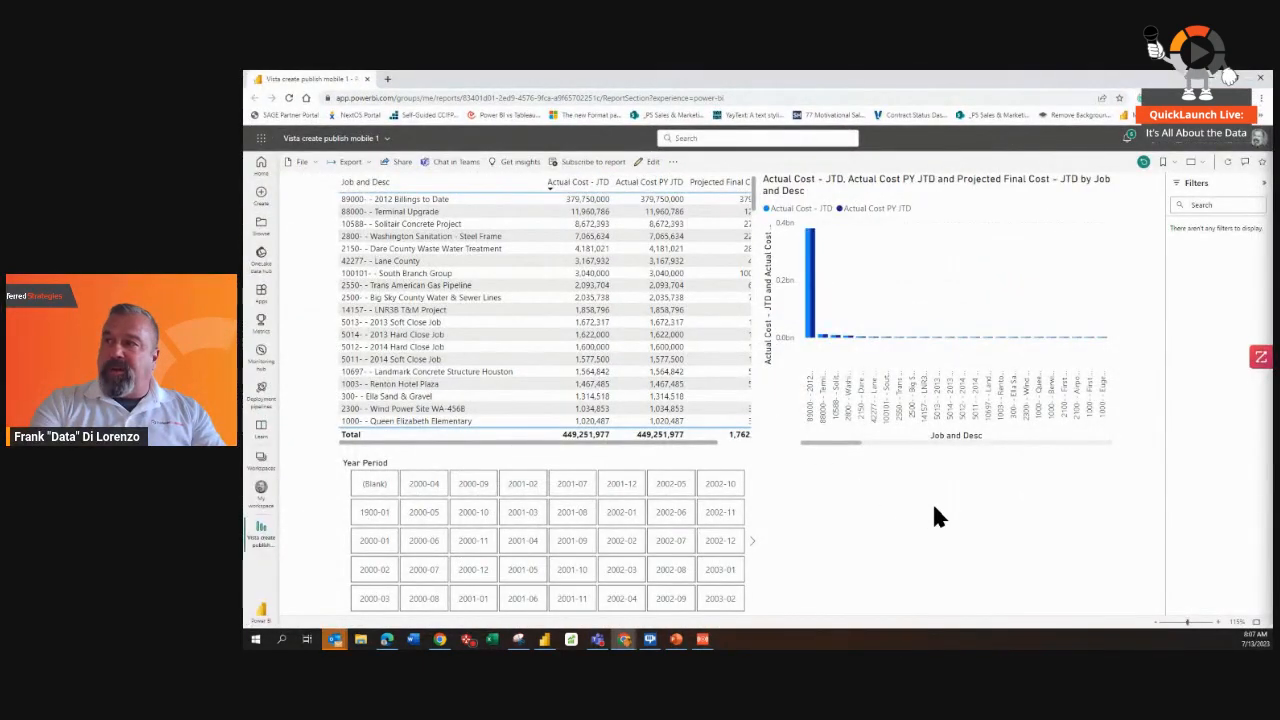
In the report's edit mode, try the column chart as a clustered bar and a waterfall chart, and restore the clustered column type.
click(649, 162)
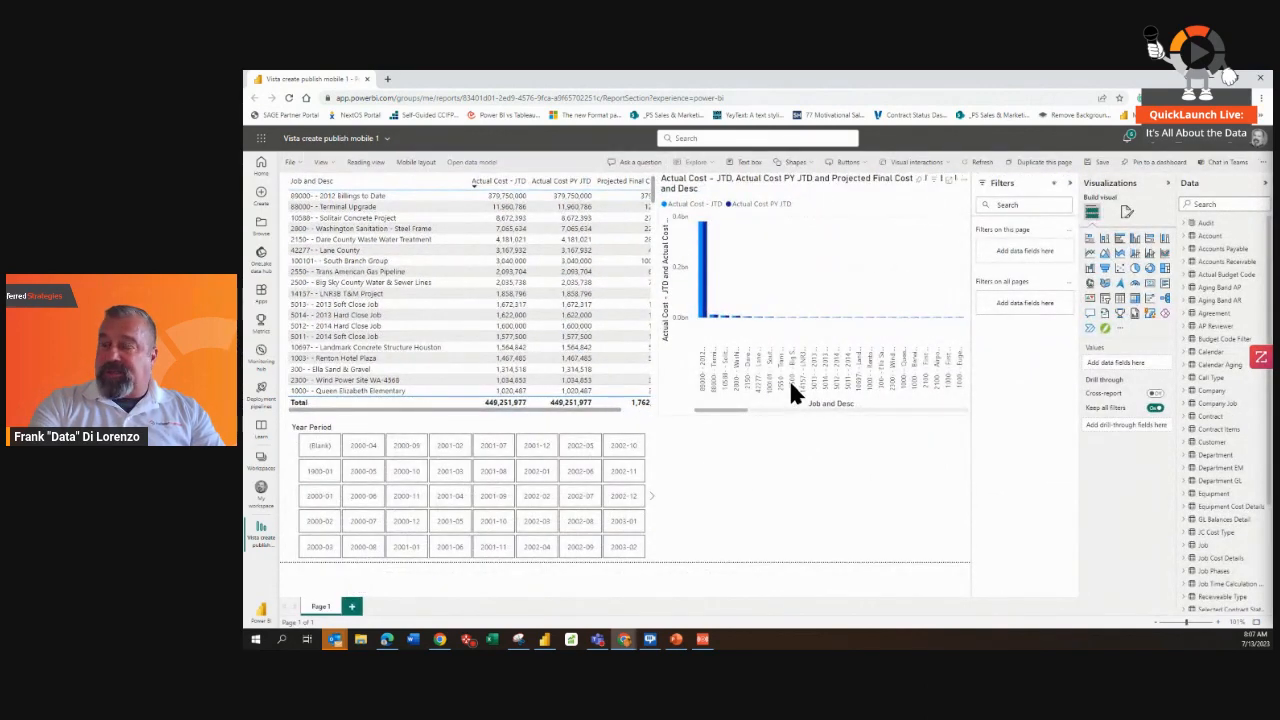
click(792, 264)
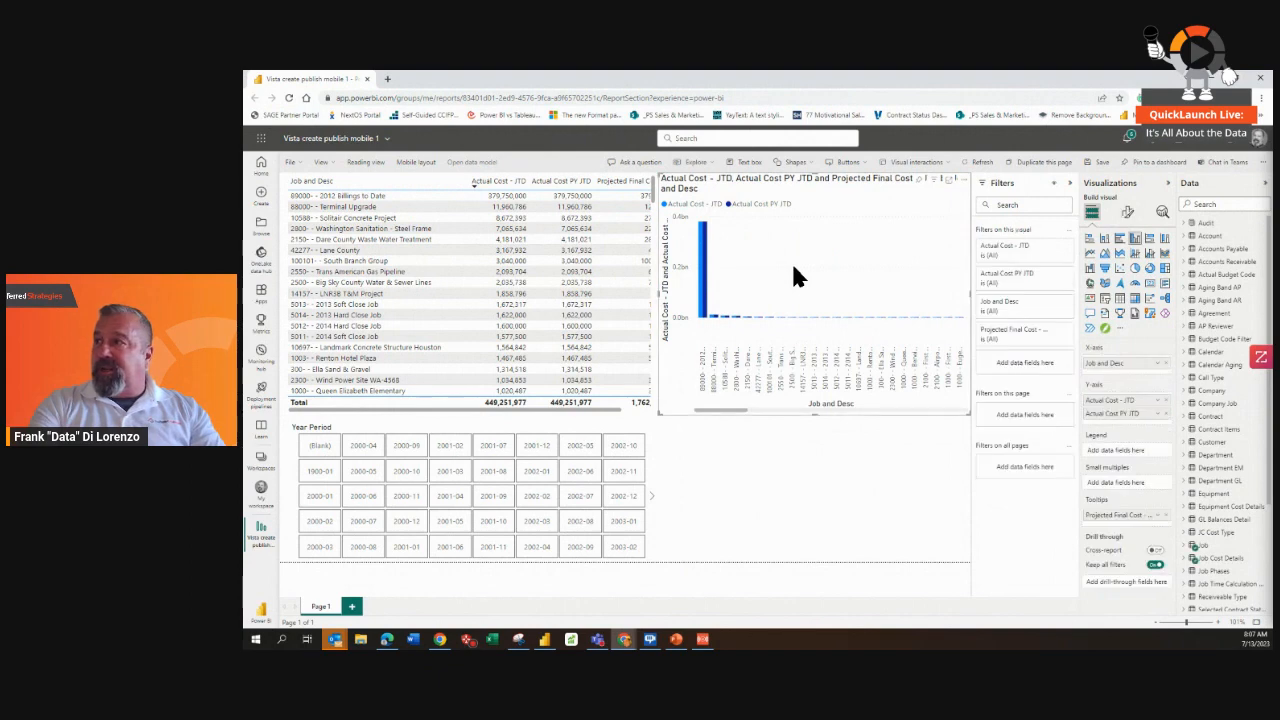
click(1118, 240)
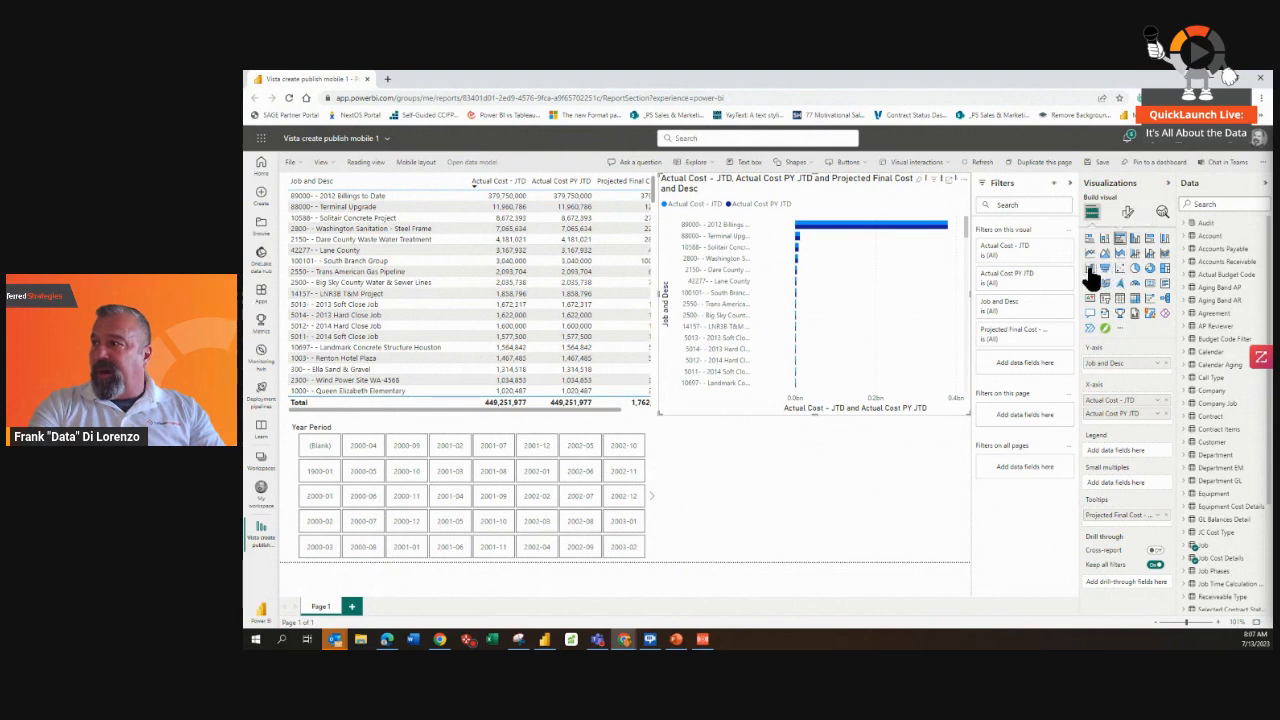
click(1090, 272)
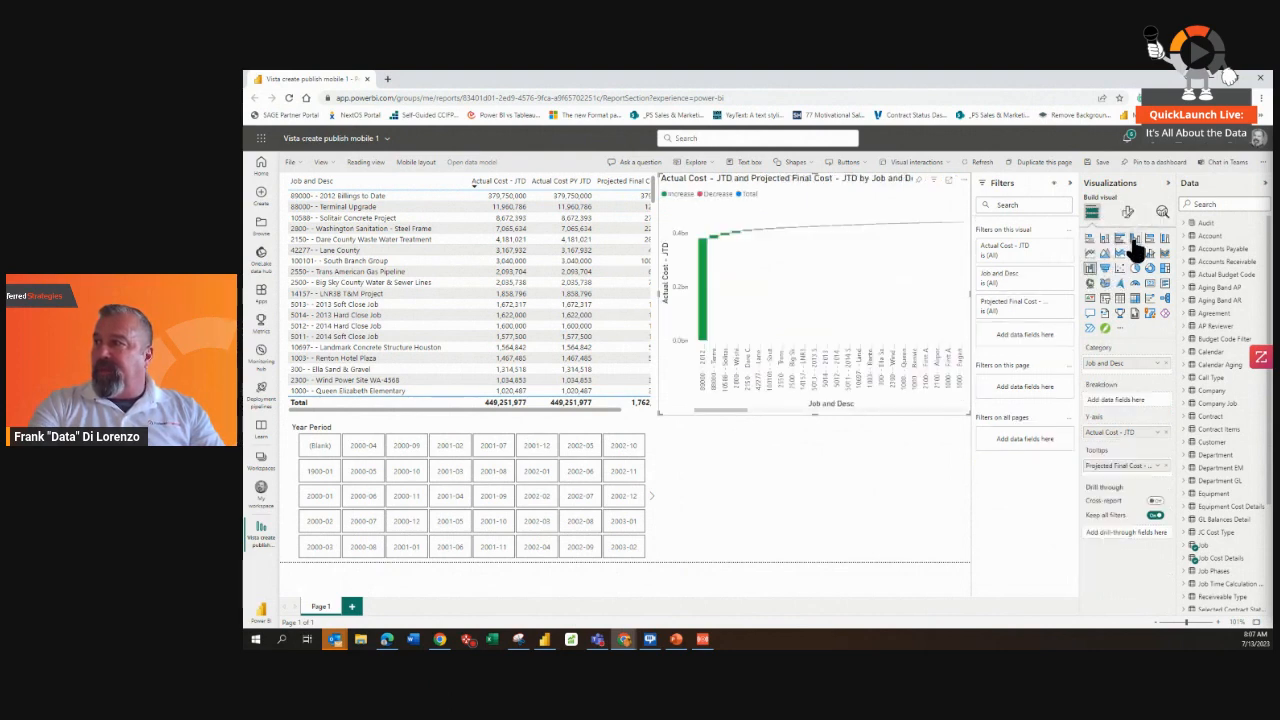
click(1132, 242)
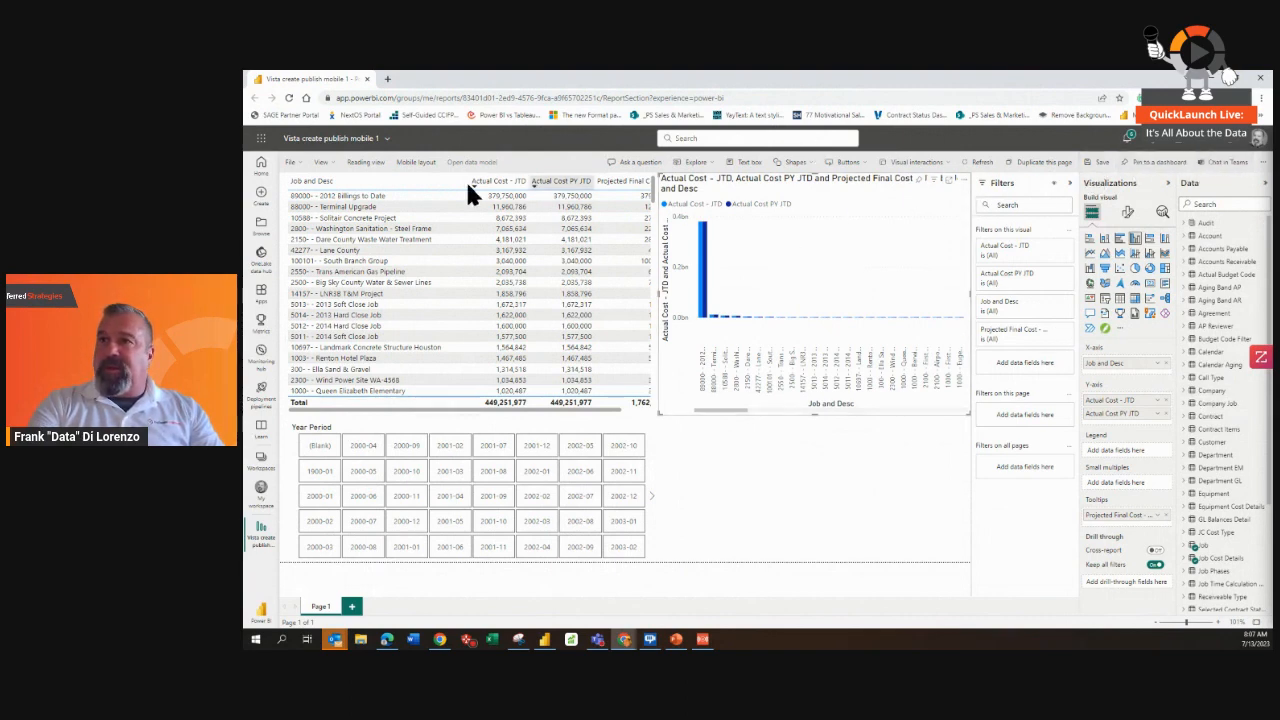
Return the report to reading view and save its changes.
click(345, 163)
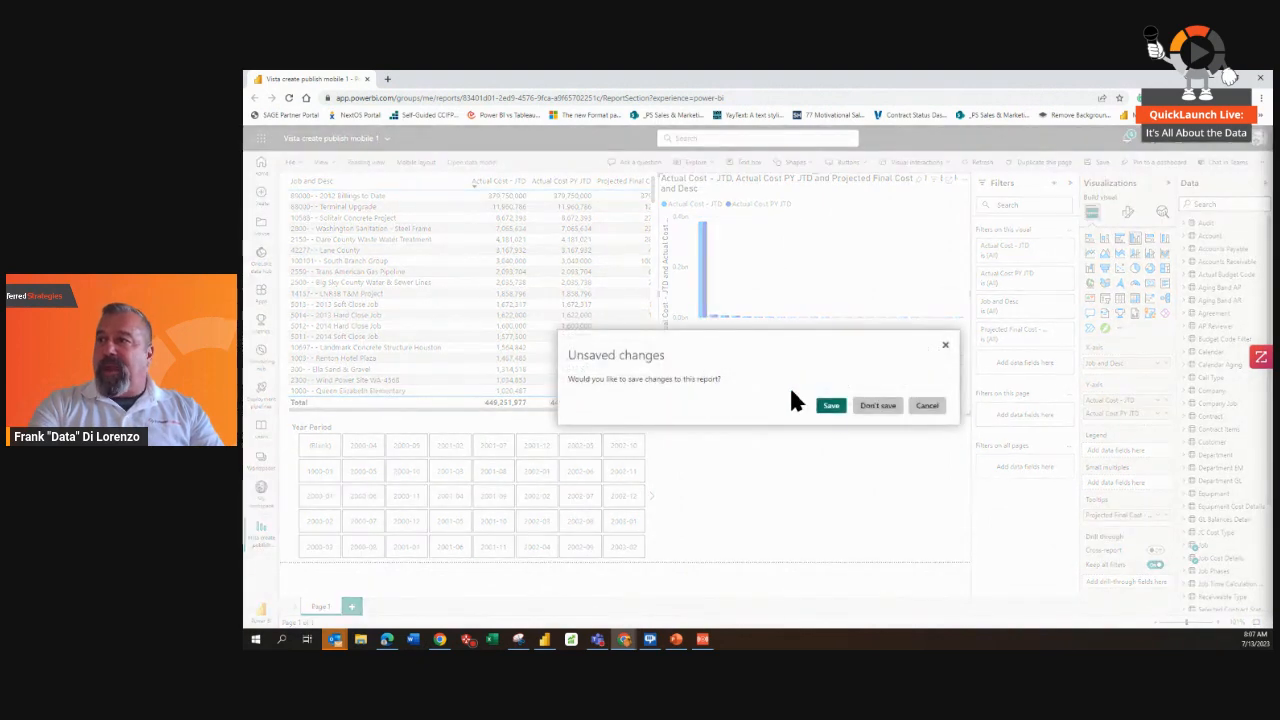
click(829, 406)
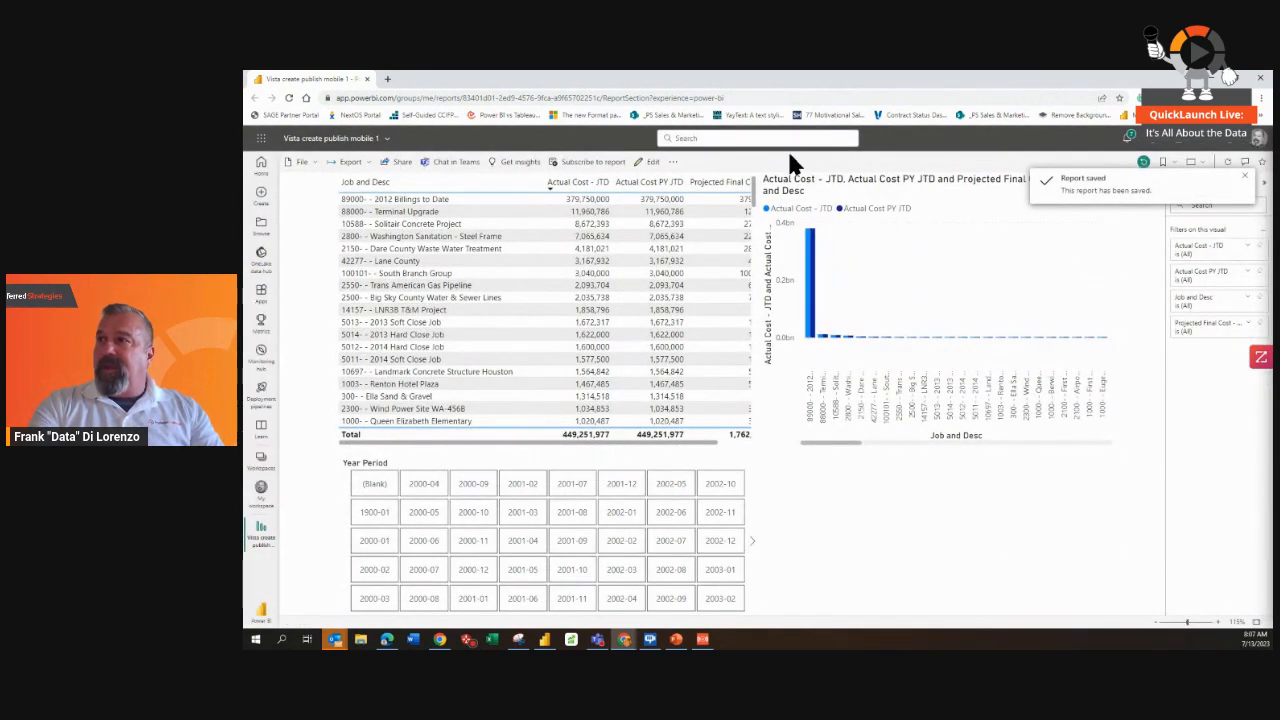
click(1190, 160)
click(999, 155)
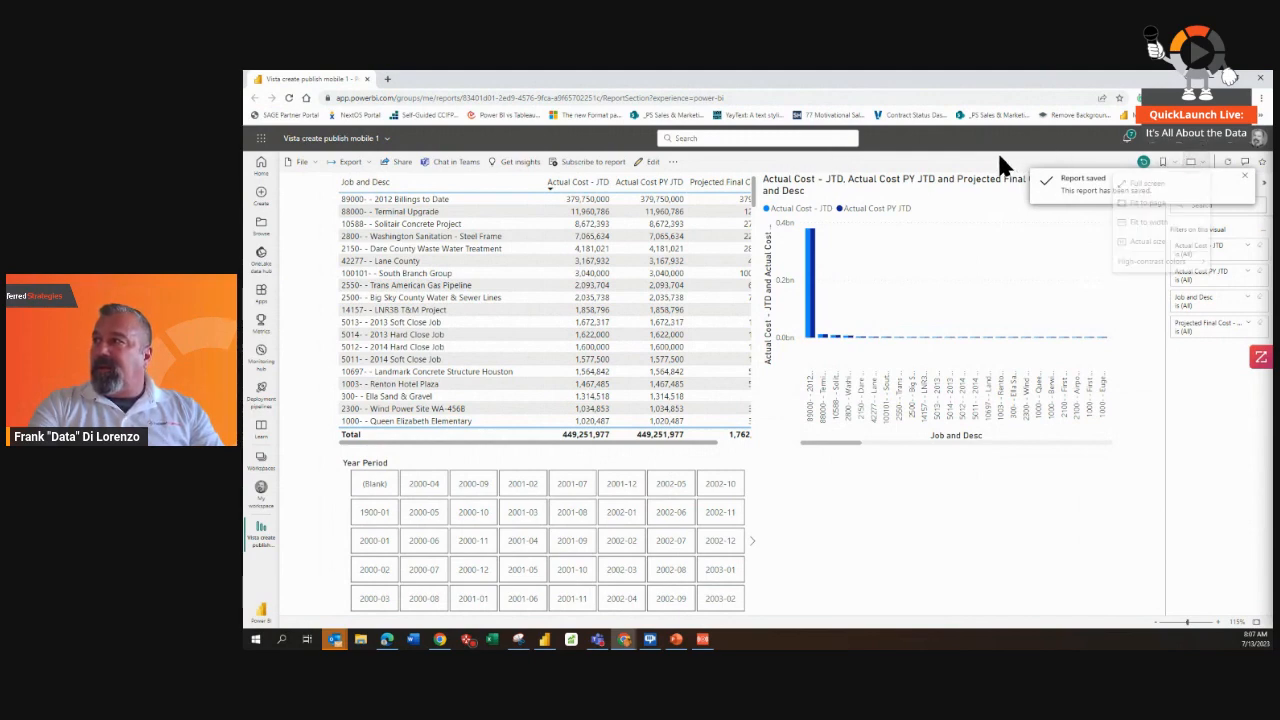
Post a report comment that mentions a colleague and asks "are the latest costs posted?".
click(1243, 163)
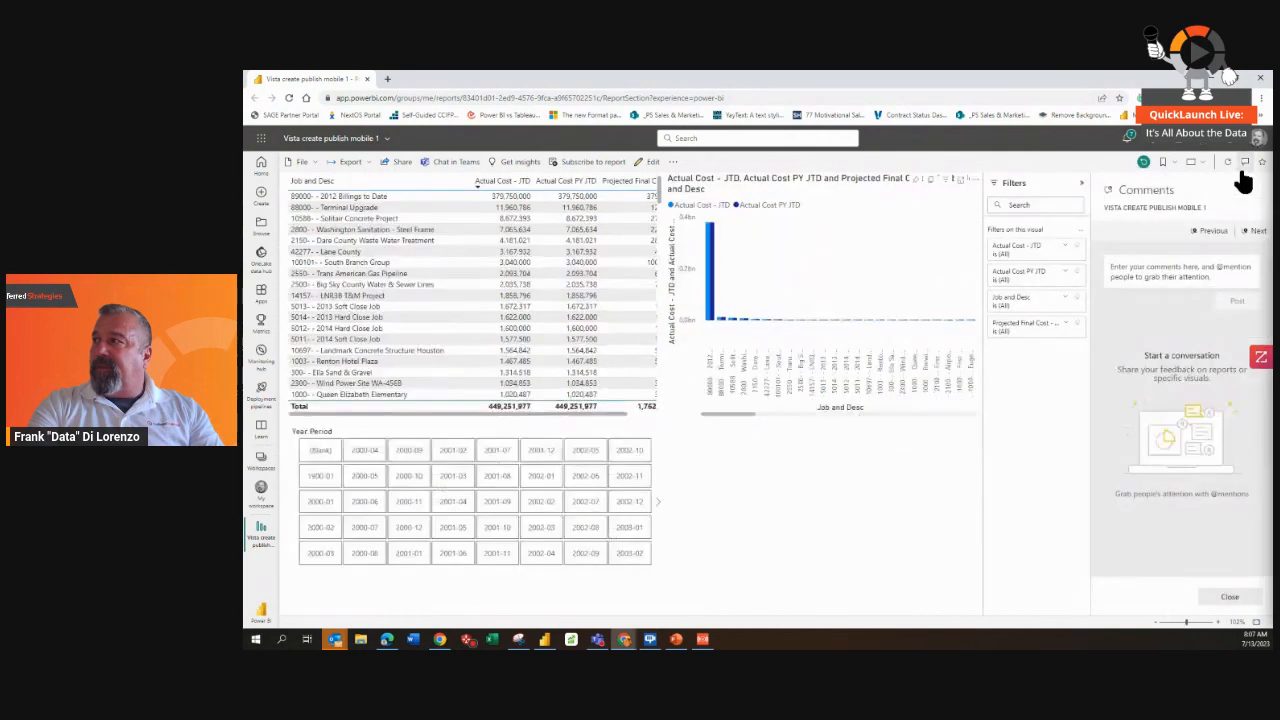
click(1147, 268)
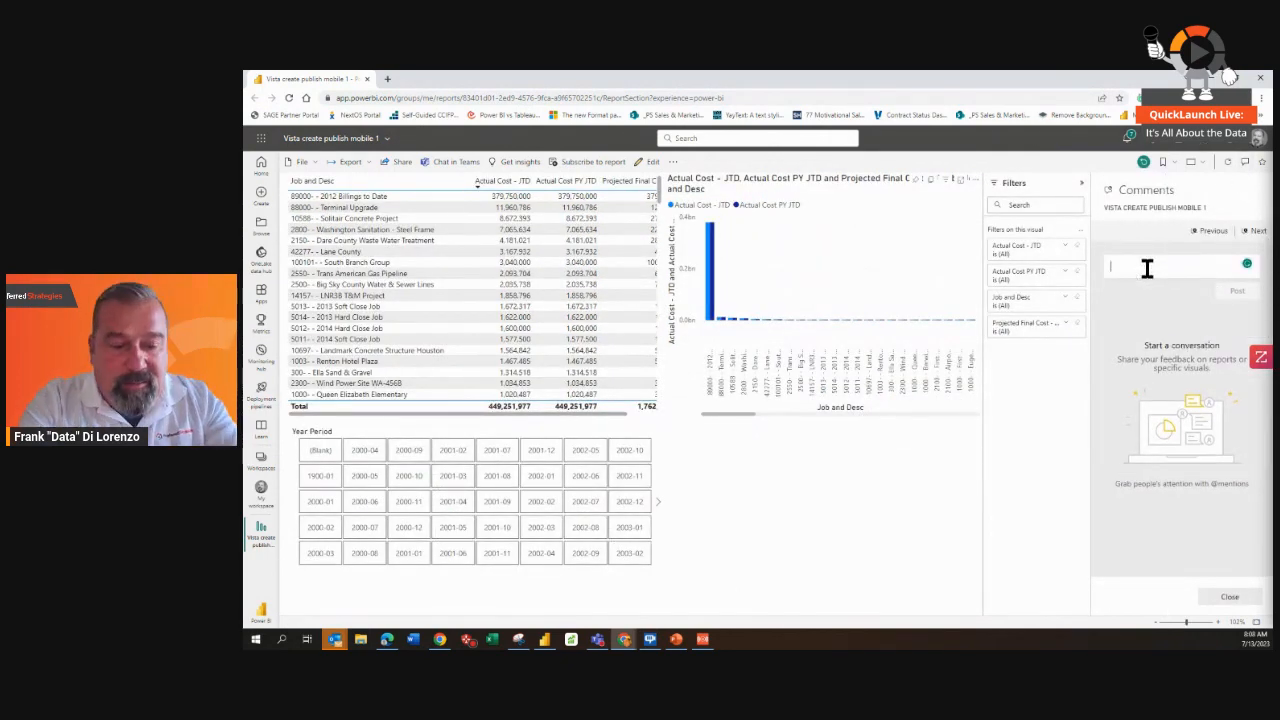
text(@)
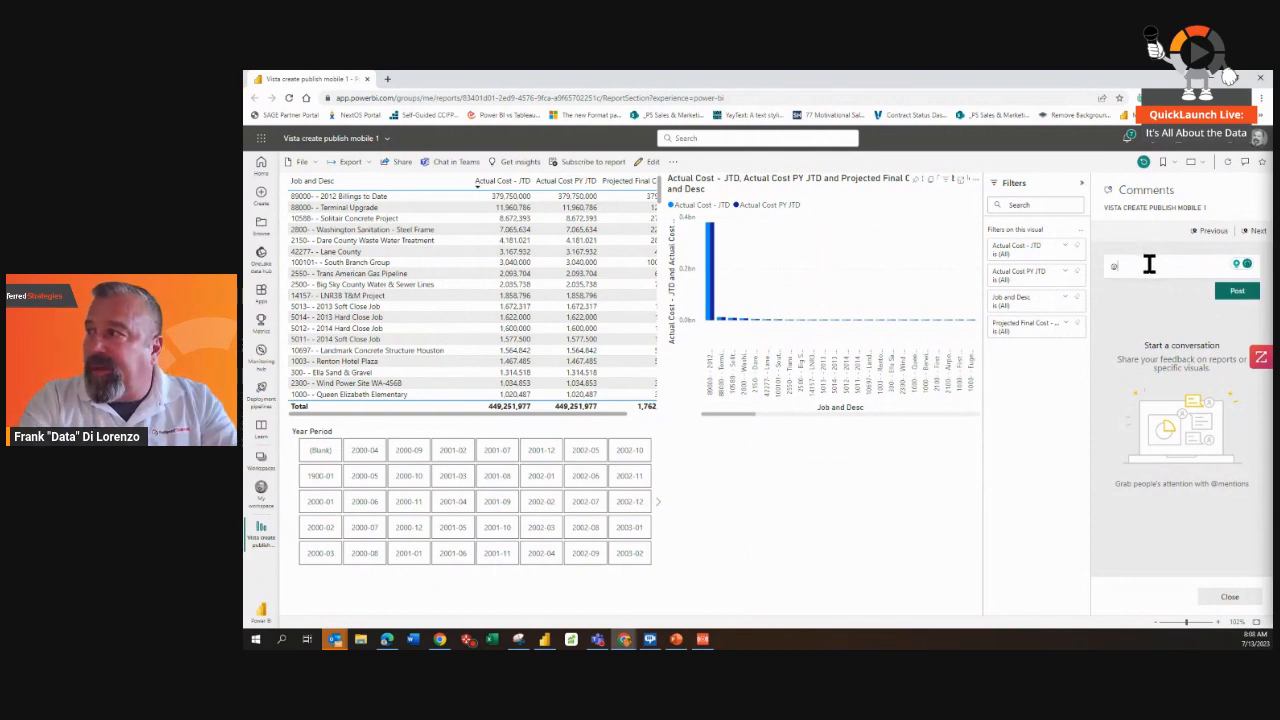
text(mons)
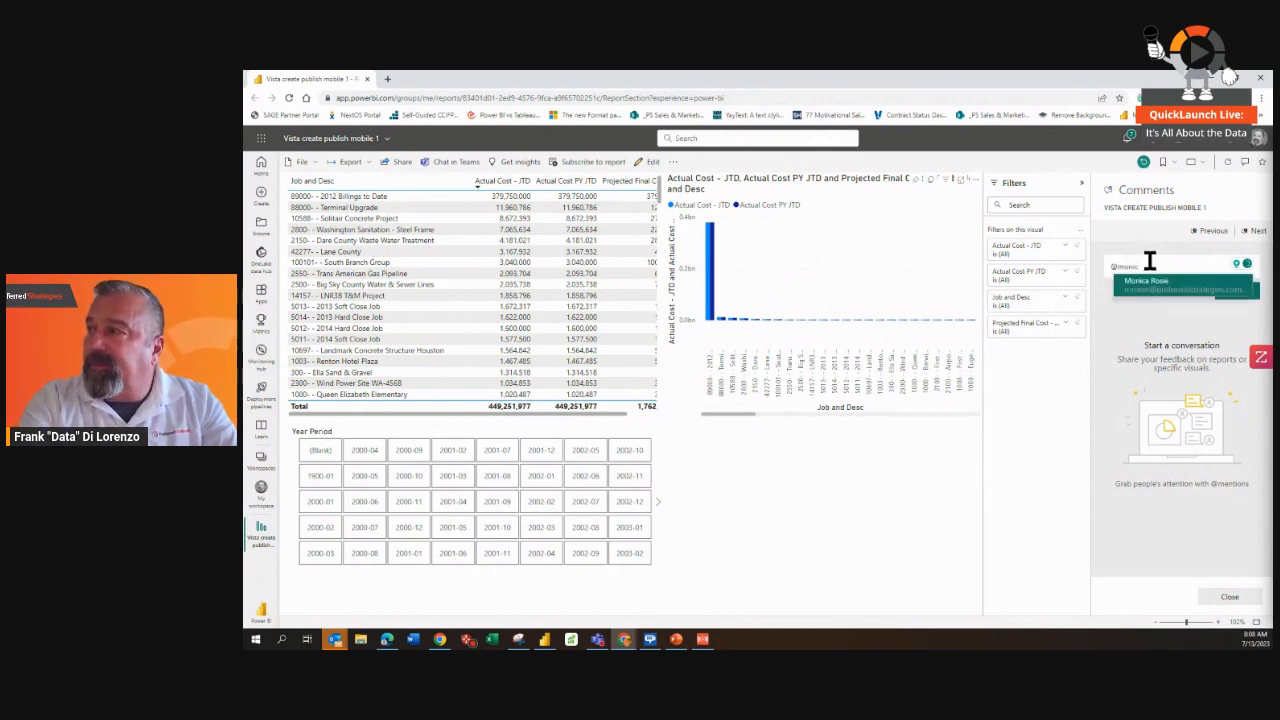
click(1155, 284)
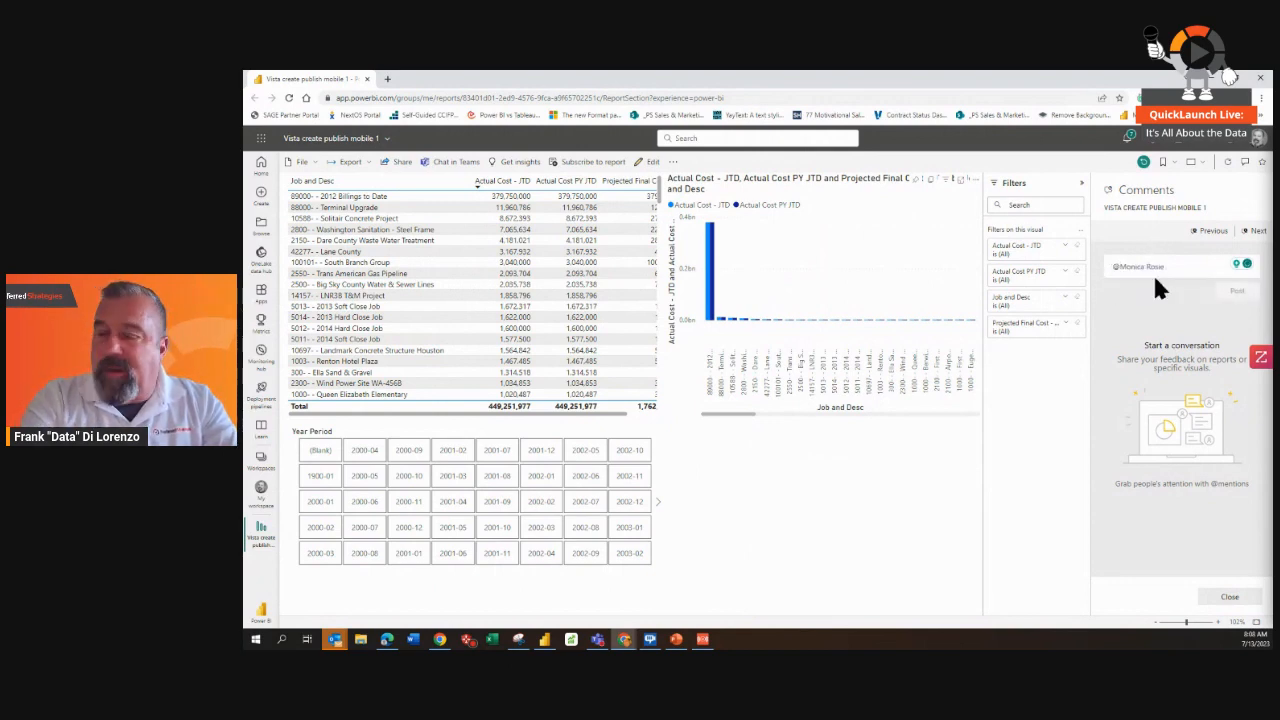
text(are)
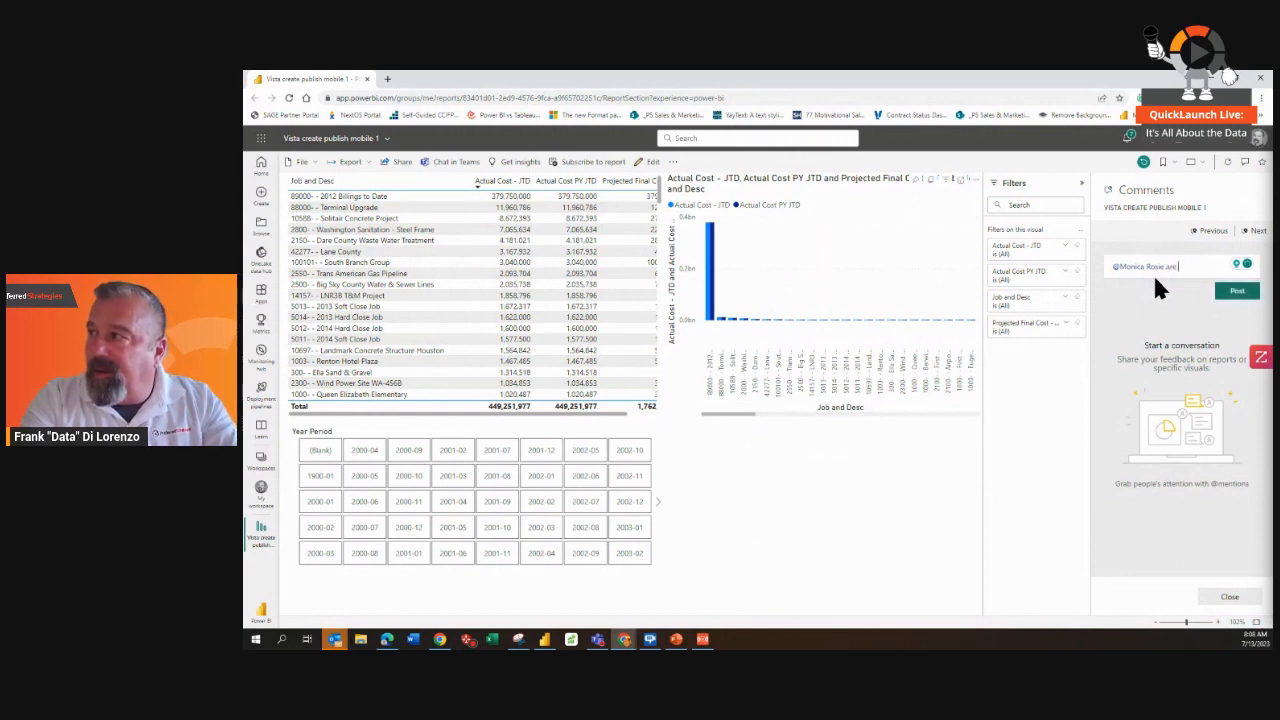
text( the lastest)
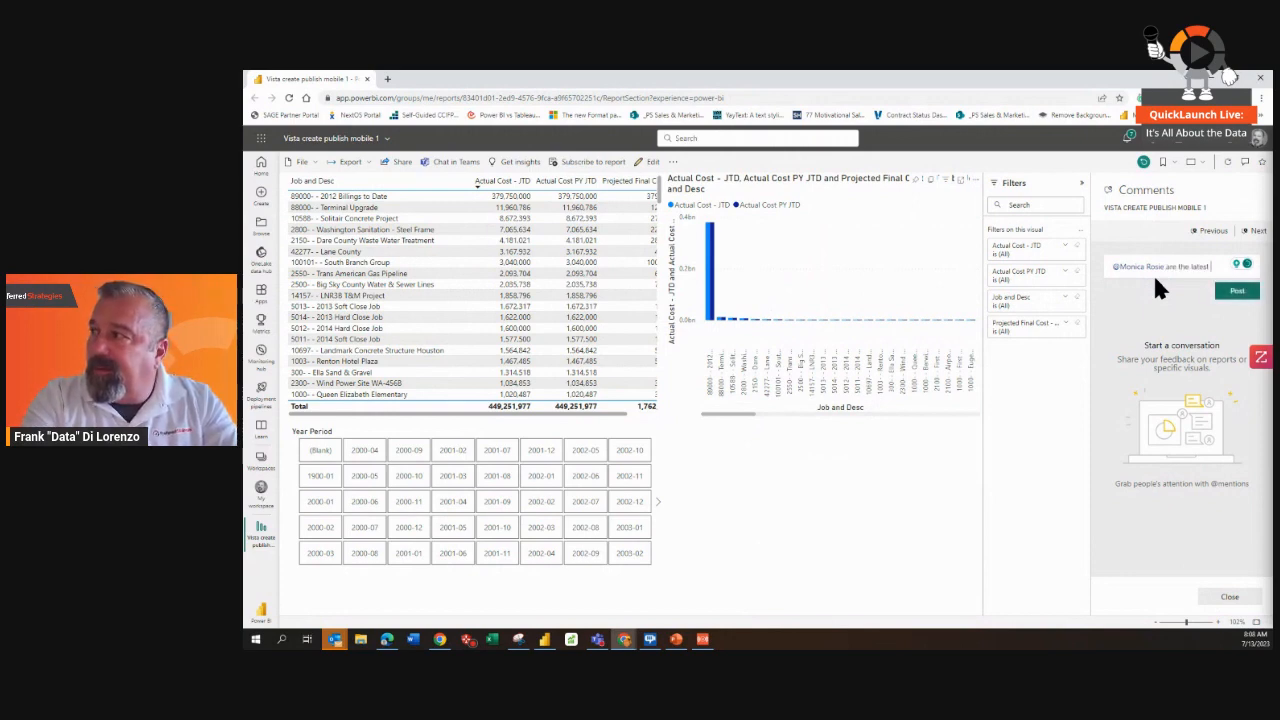
text( costs posted?)
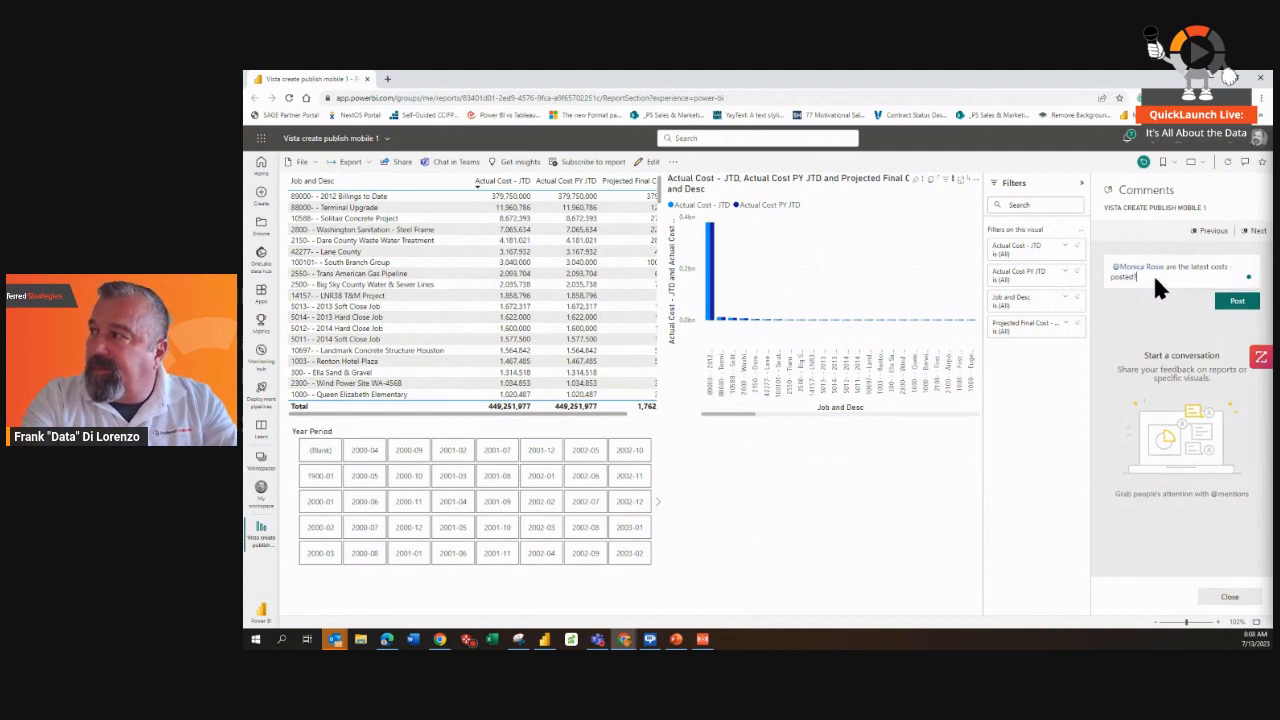
click(1236, 301)
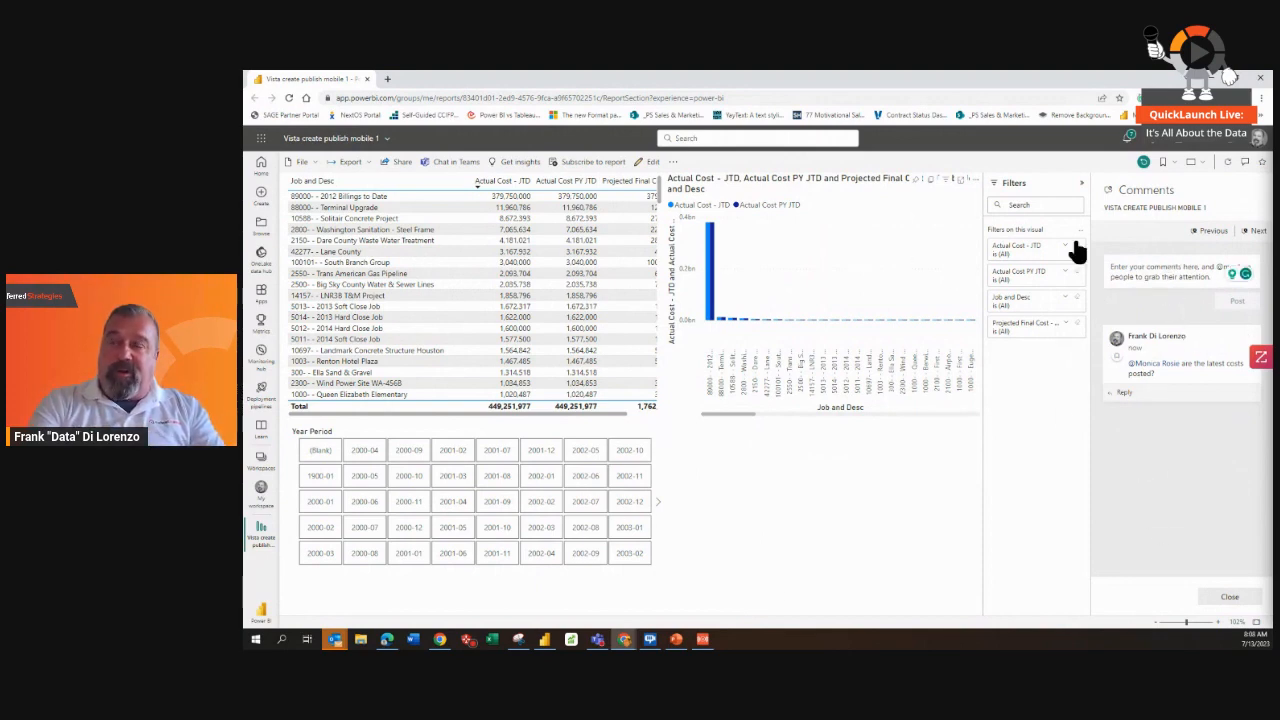
Try adding a new email subscription to the report.
click(586, 170)
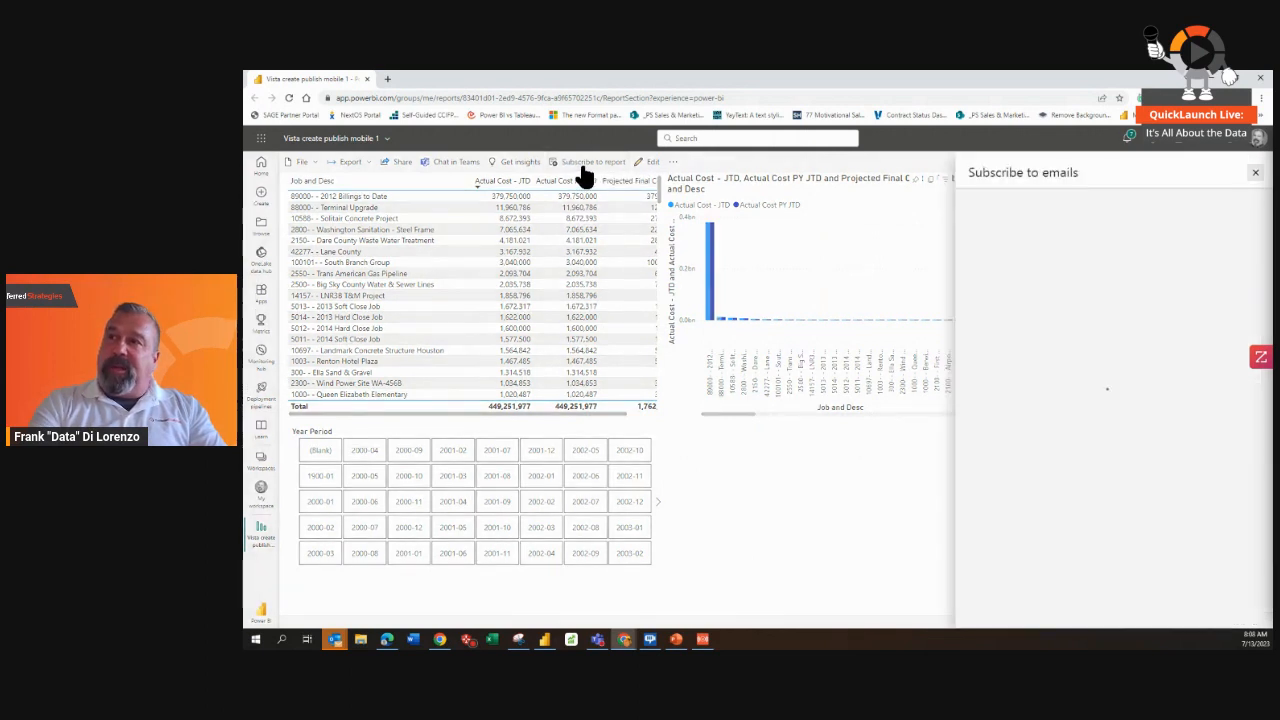
click(1066, 214)
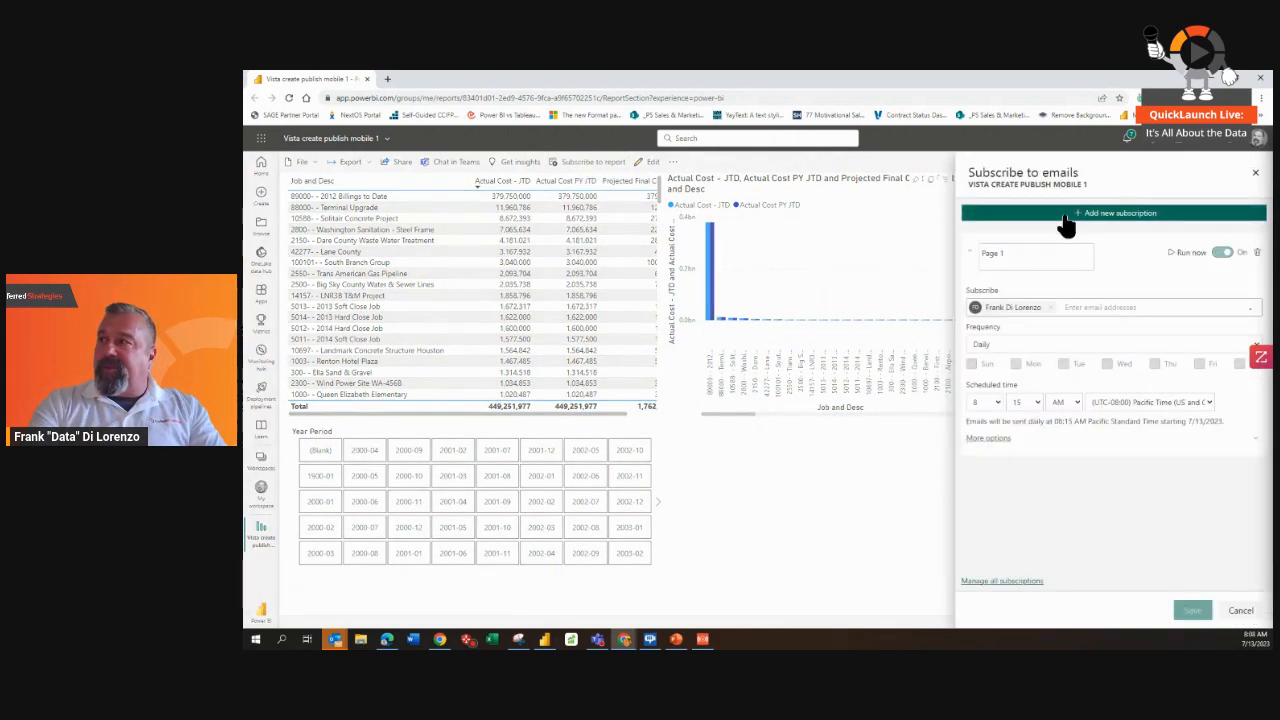
click(1255, 172)
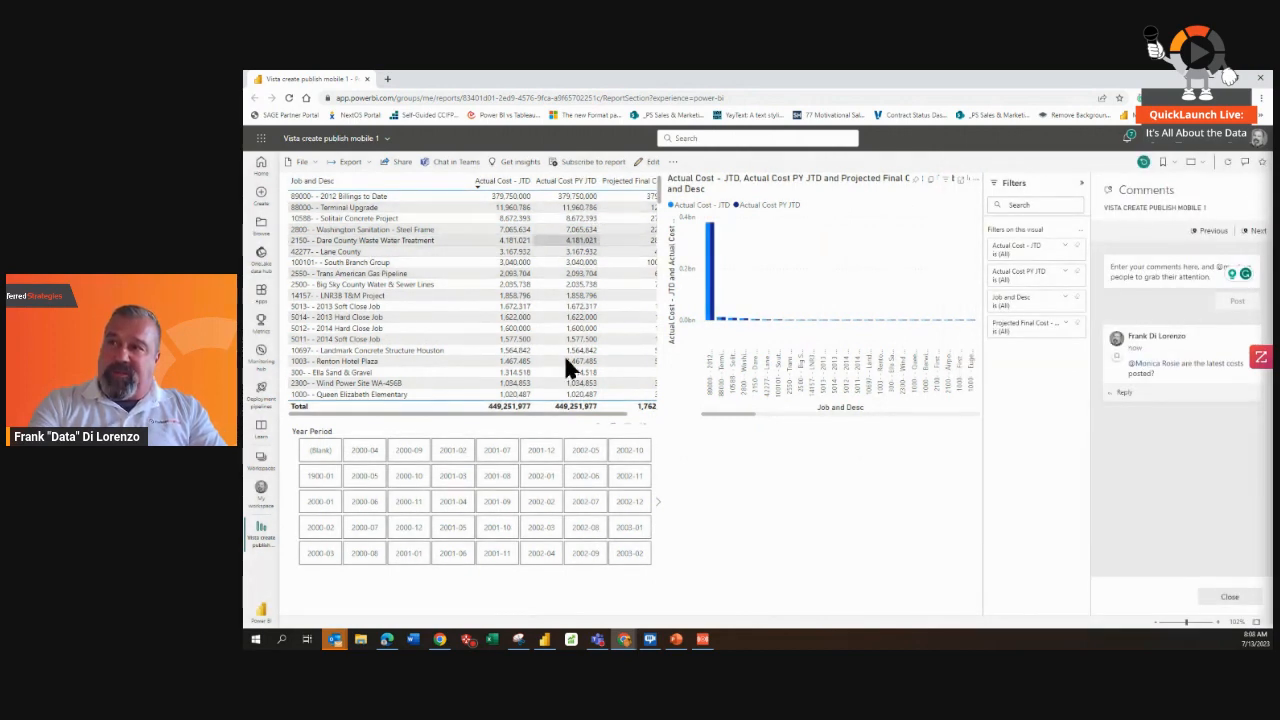
In the report's mobile layout, place the column chart across the upper part of the phone canvas and the table directly below it.
drag(564, 410, 608, 408)
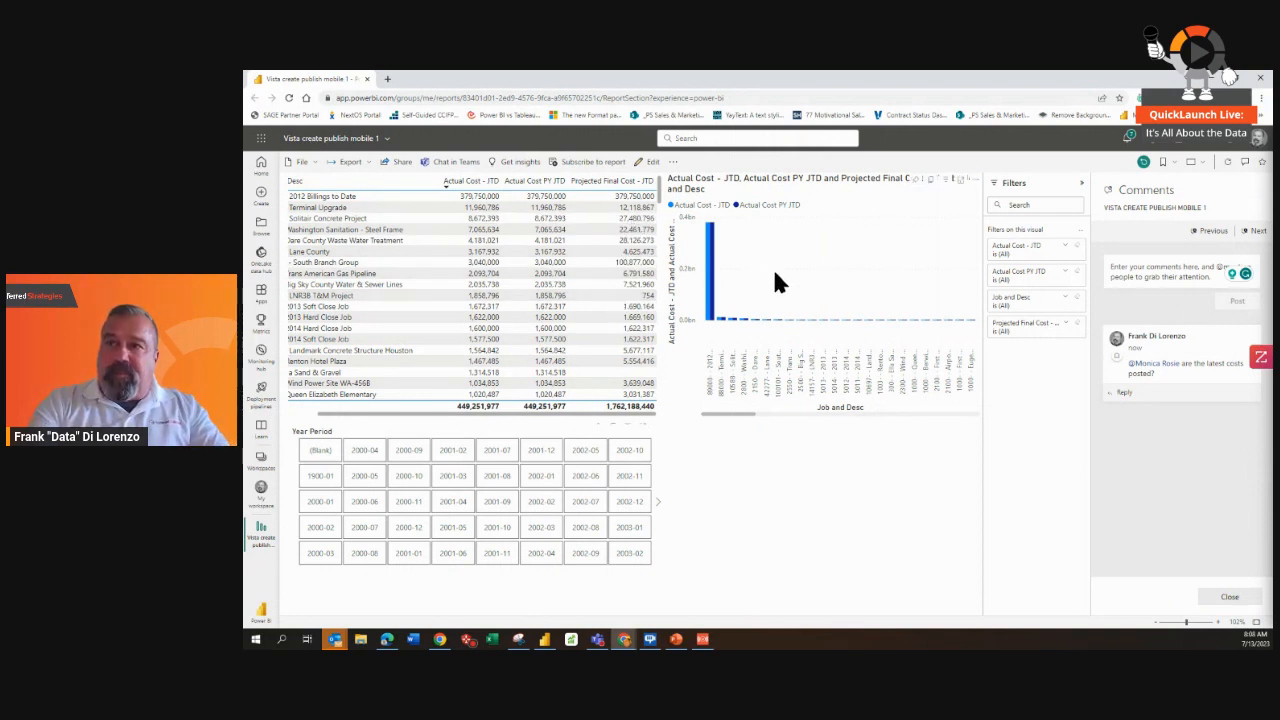
click(645, 163)
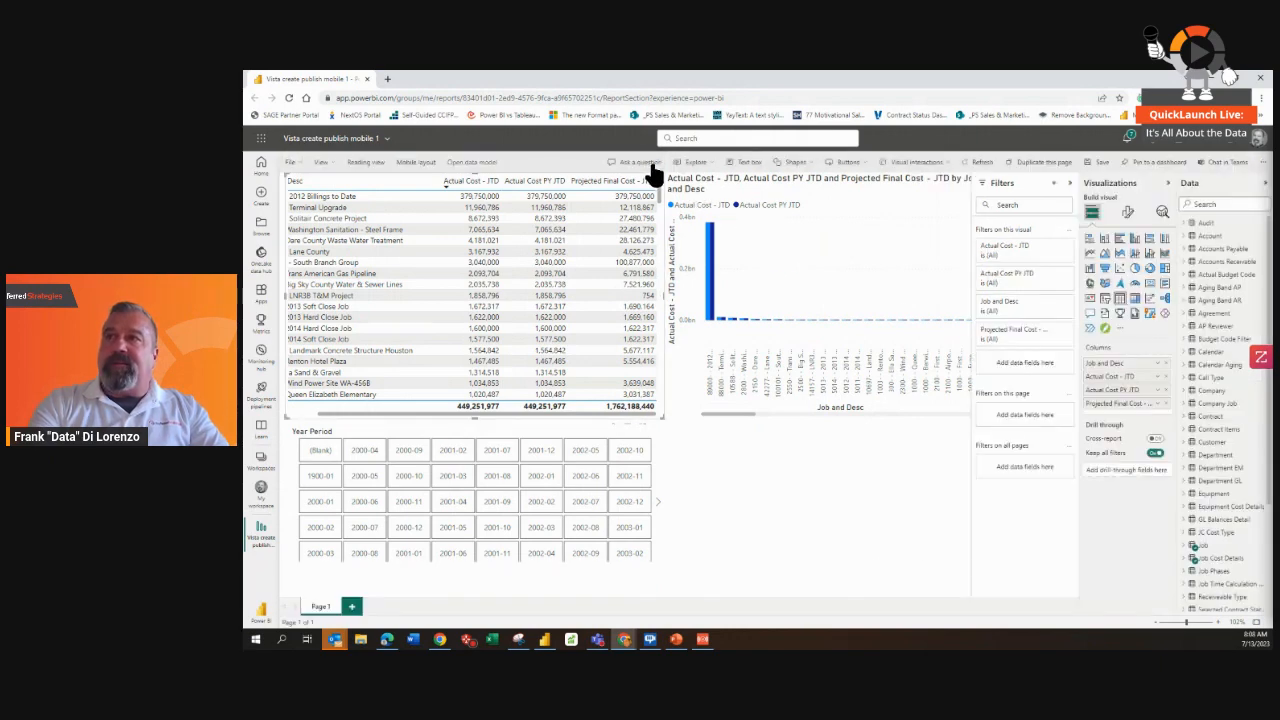
click(414, 165)
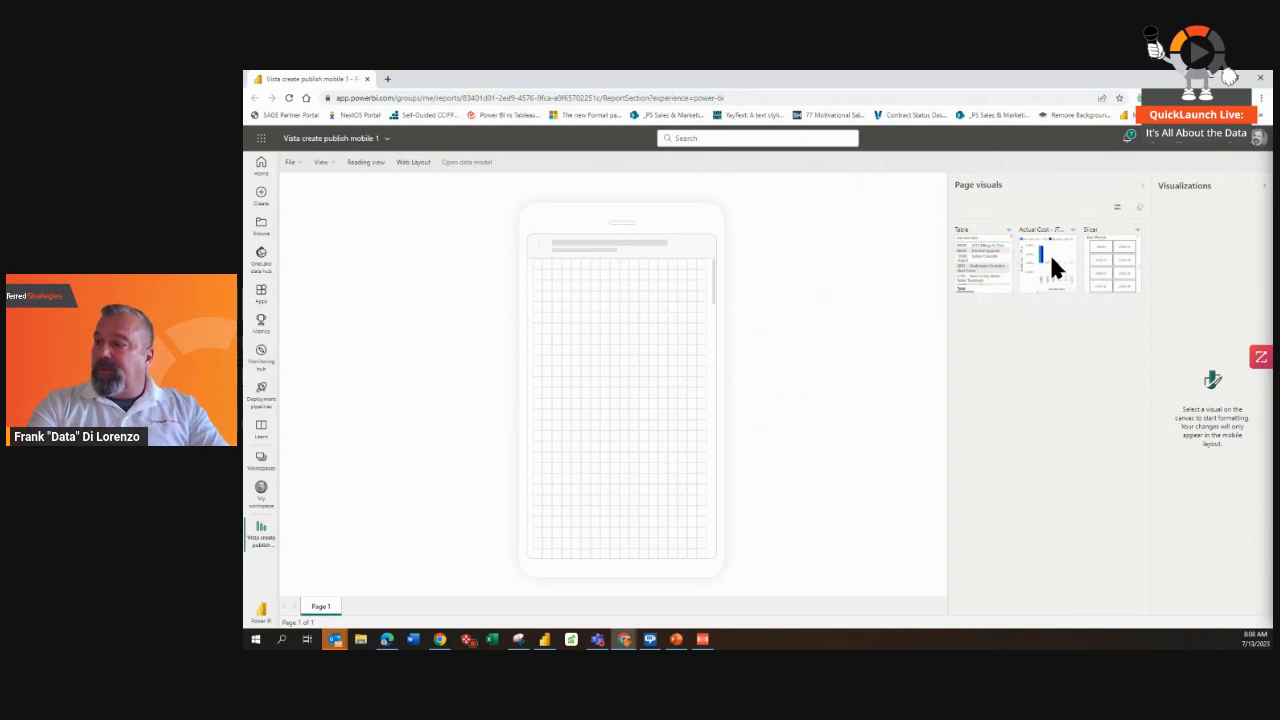
drag(1051, 258, 710, 404)
drag(970, 276, 704, 505)
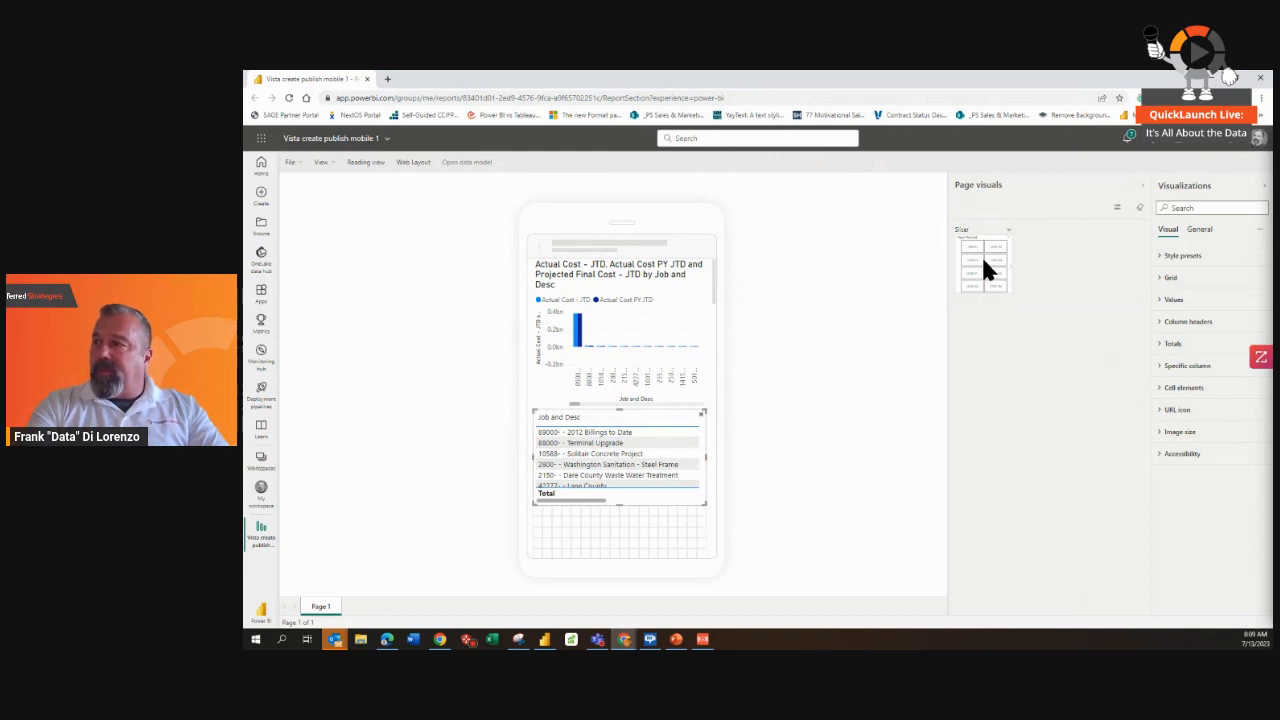
Place the Year Period slicer across the full canvas width below the table, then return to reading view and save the report changes.
drag(982, 258, 560, 509)
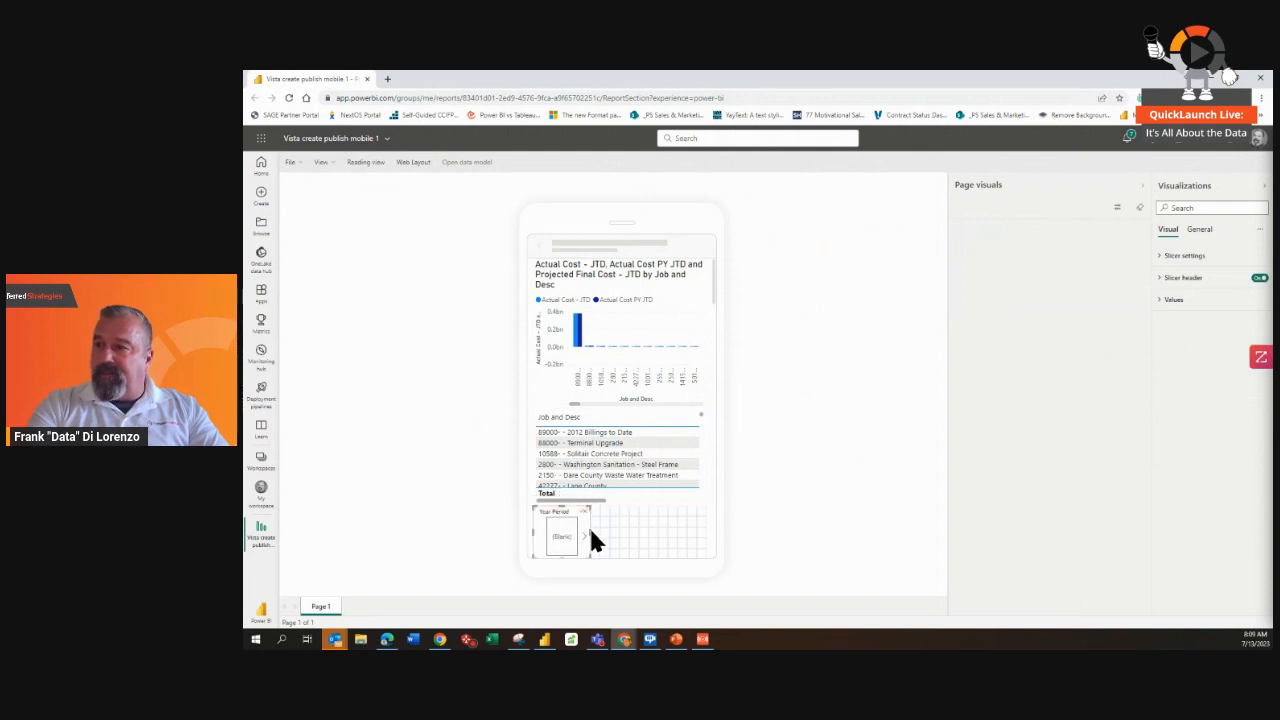
drag(588, 531, 705, 530)
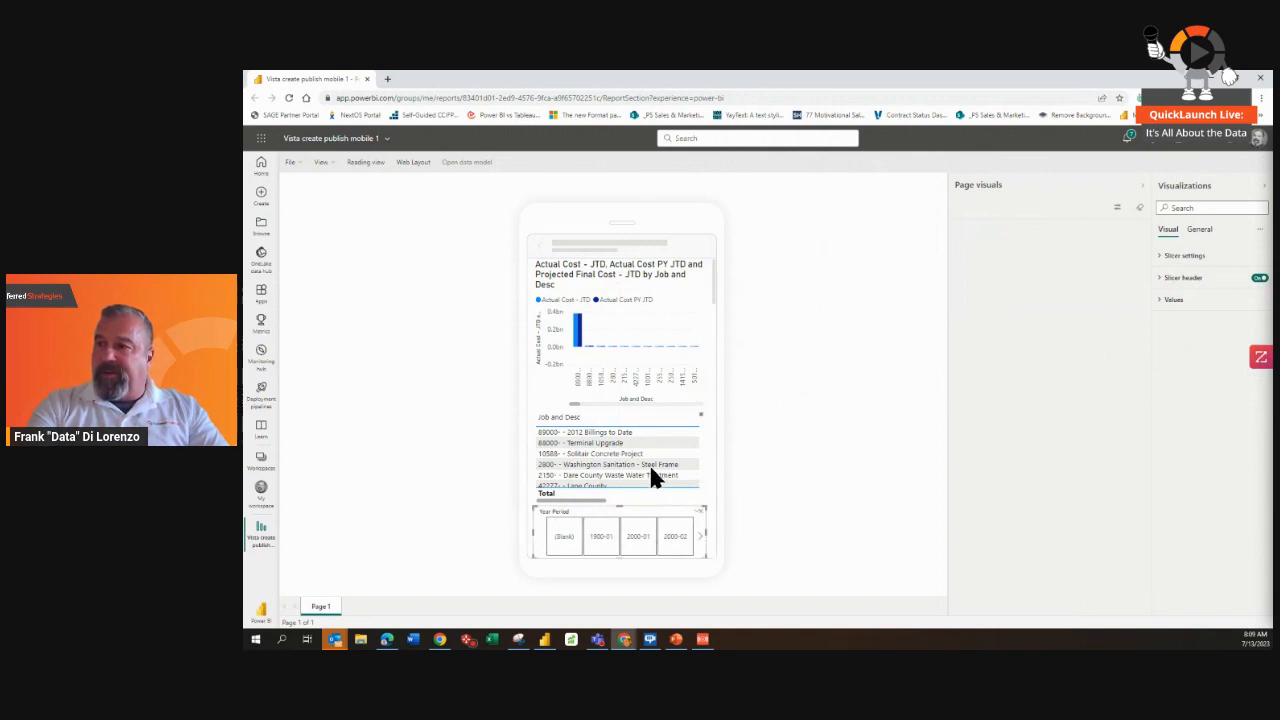
click(360, 170)
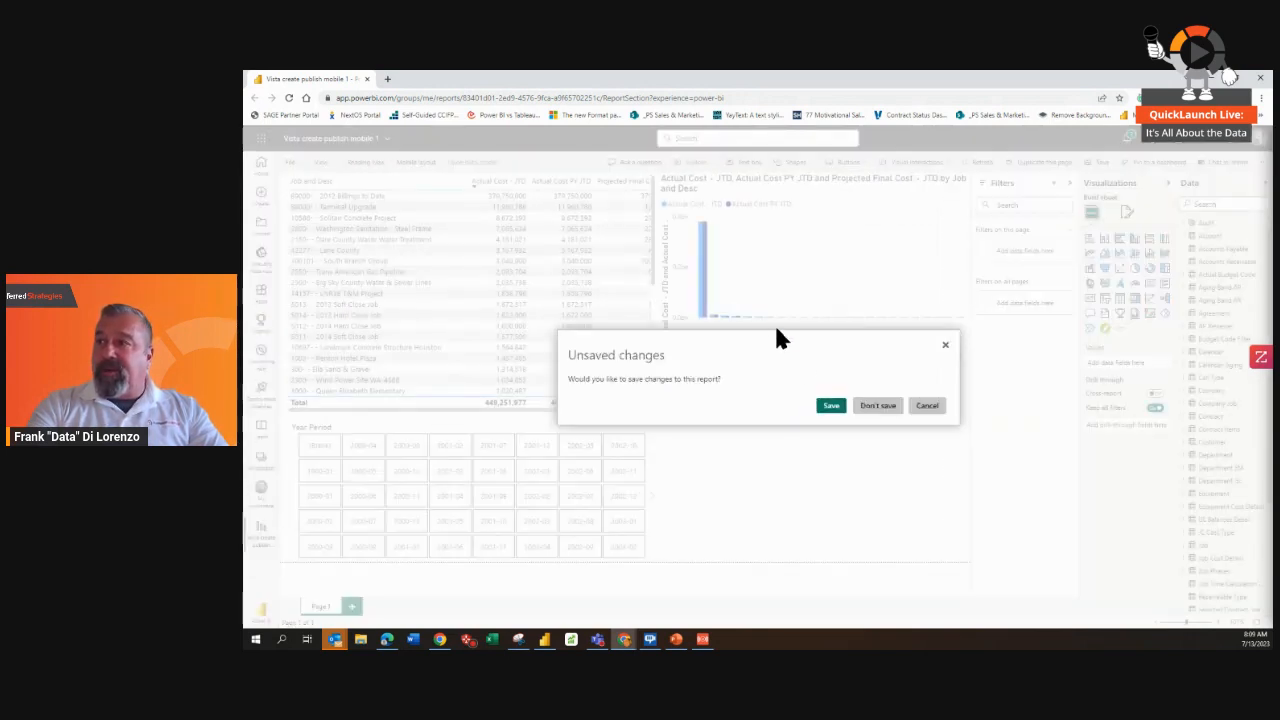
click(829, 407)
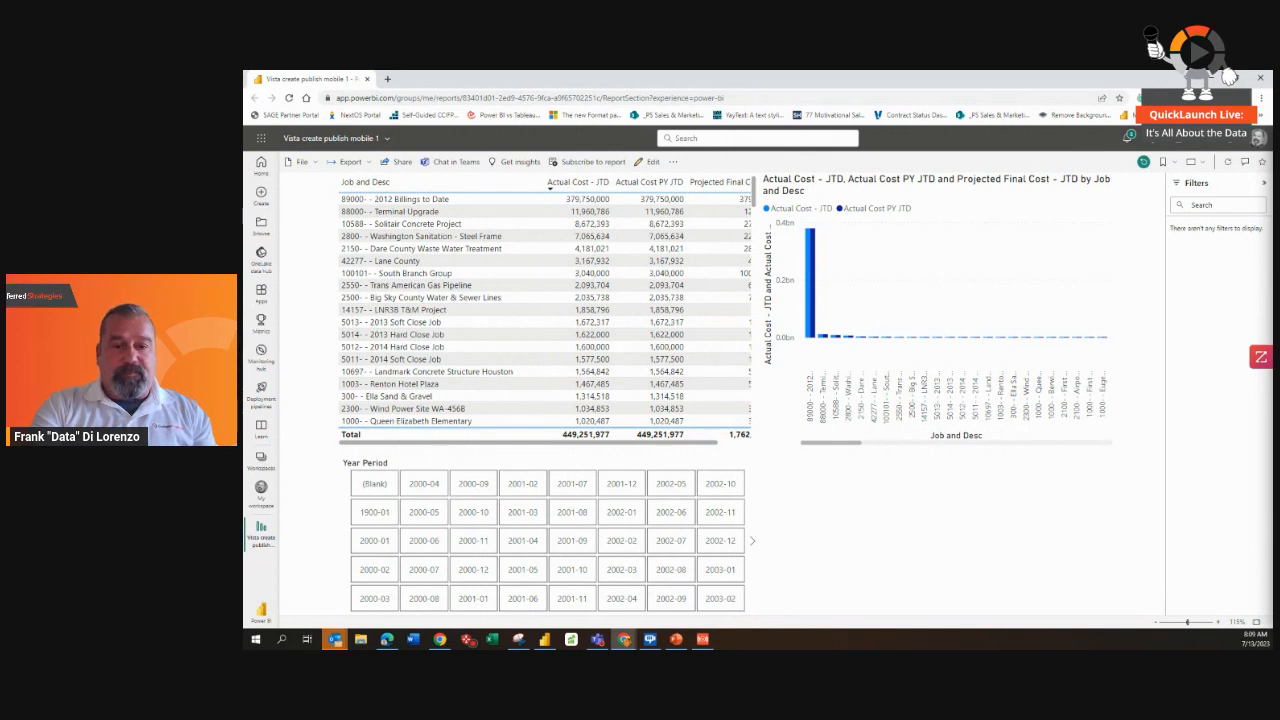
Switch to the mirrored iPhone, open the "Vista create publish mobile 1" report in the Power BI mobile app and examine its phone layout.
key(alt+Tab)
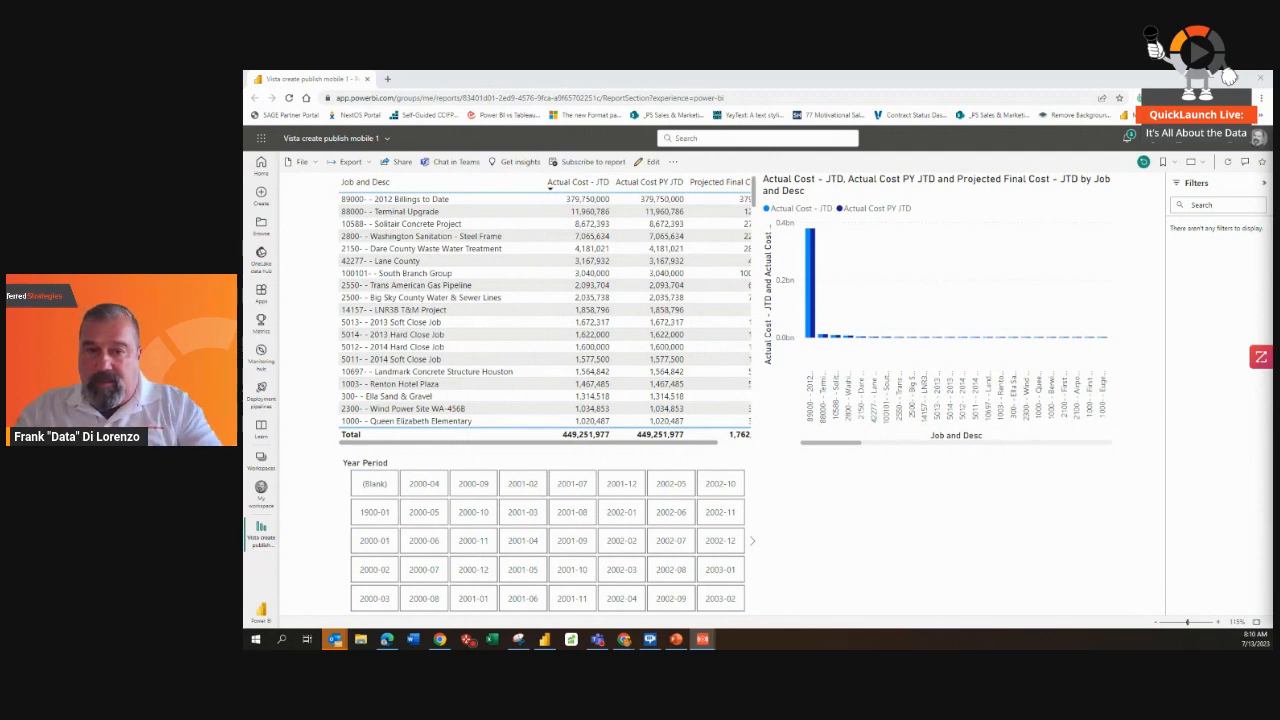
drag(690, 71, 711, 86)
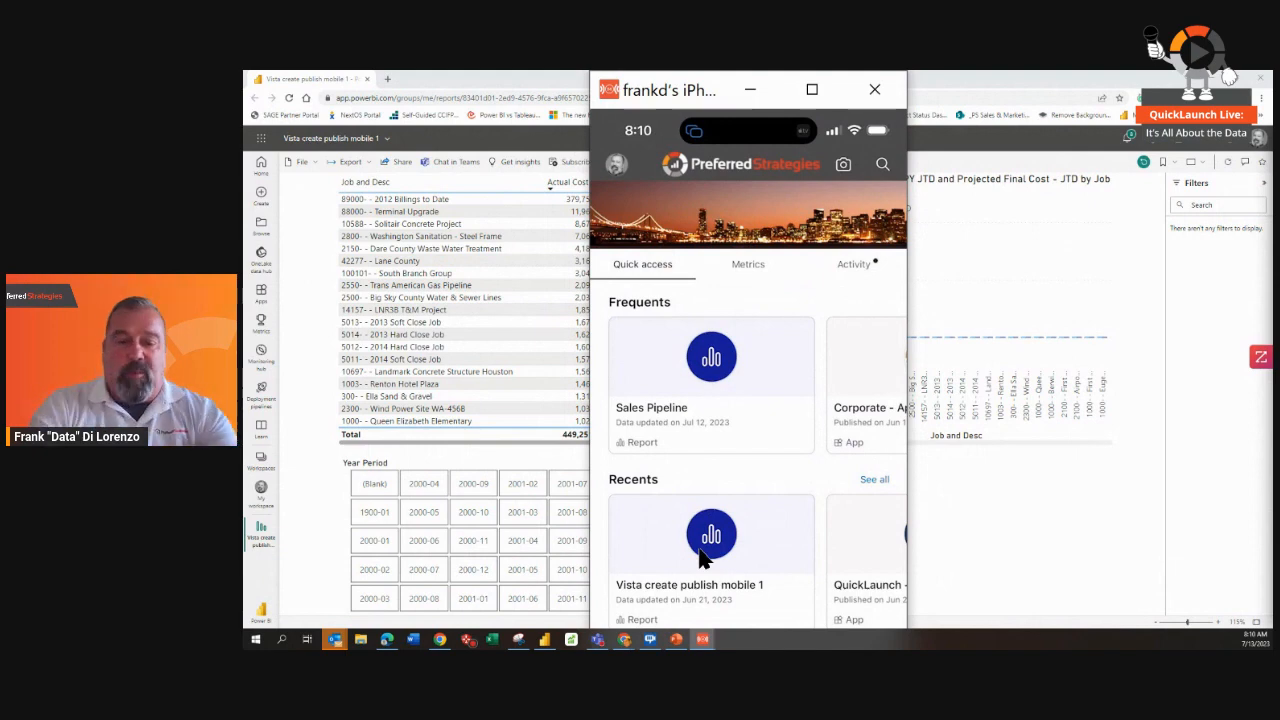
scroll(700, 560, down, 3)
scroll(699, 547, up, 3)
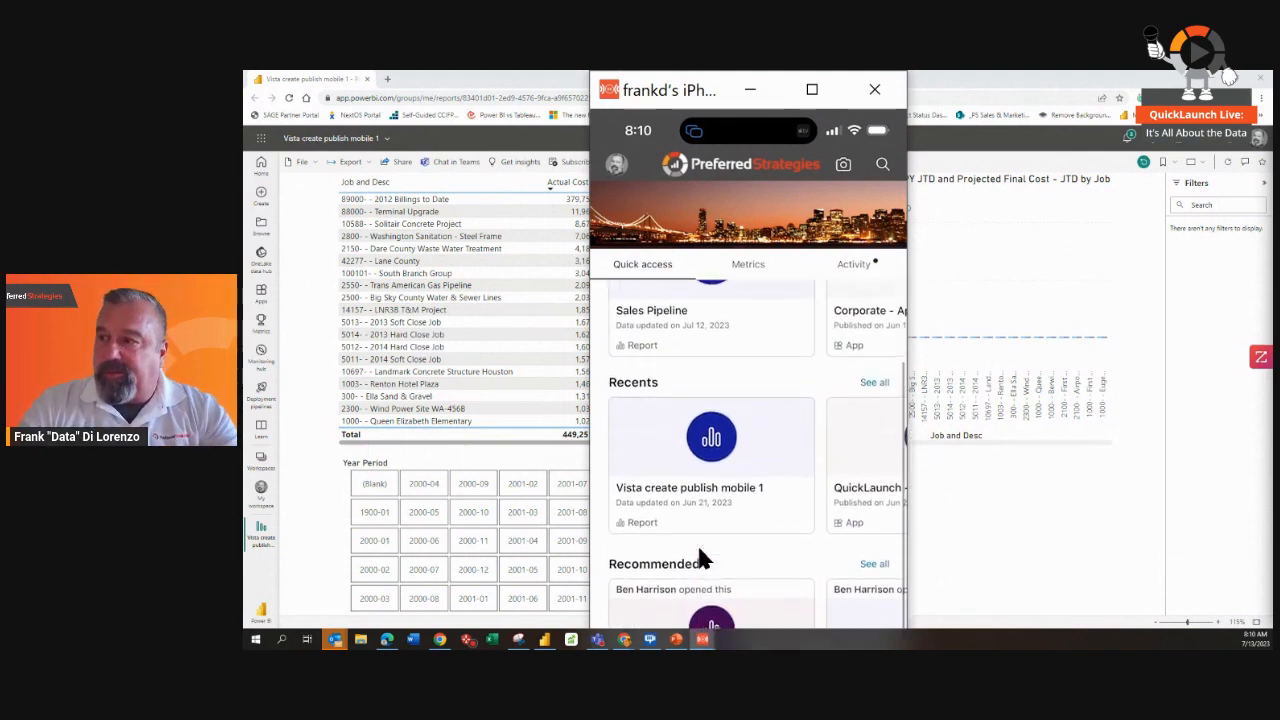
scroll(699, 547, down, 3)
scroll(699, 547, up, 1)
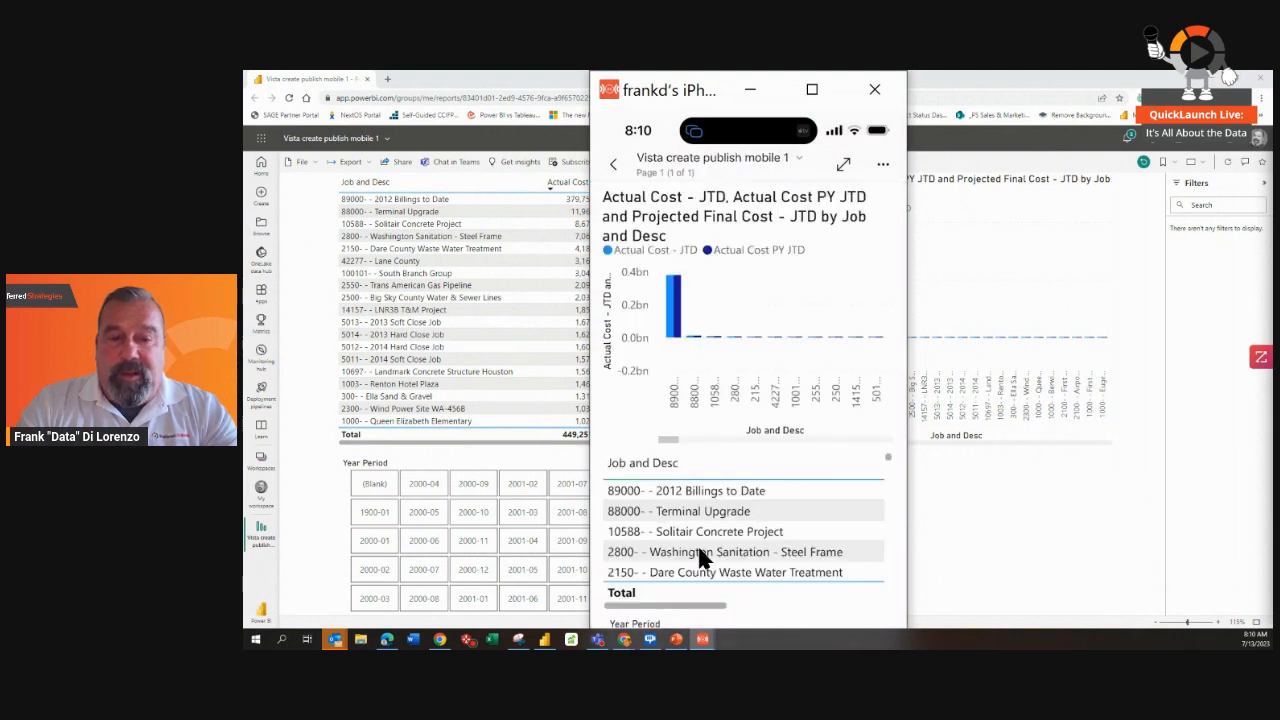
scroll(699, 552, down, 3)
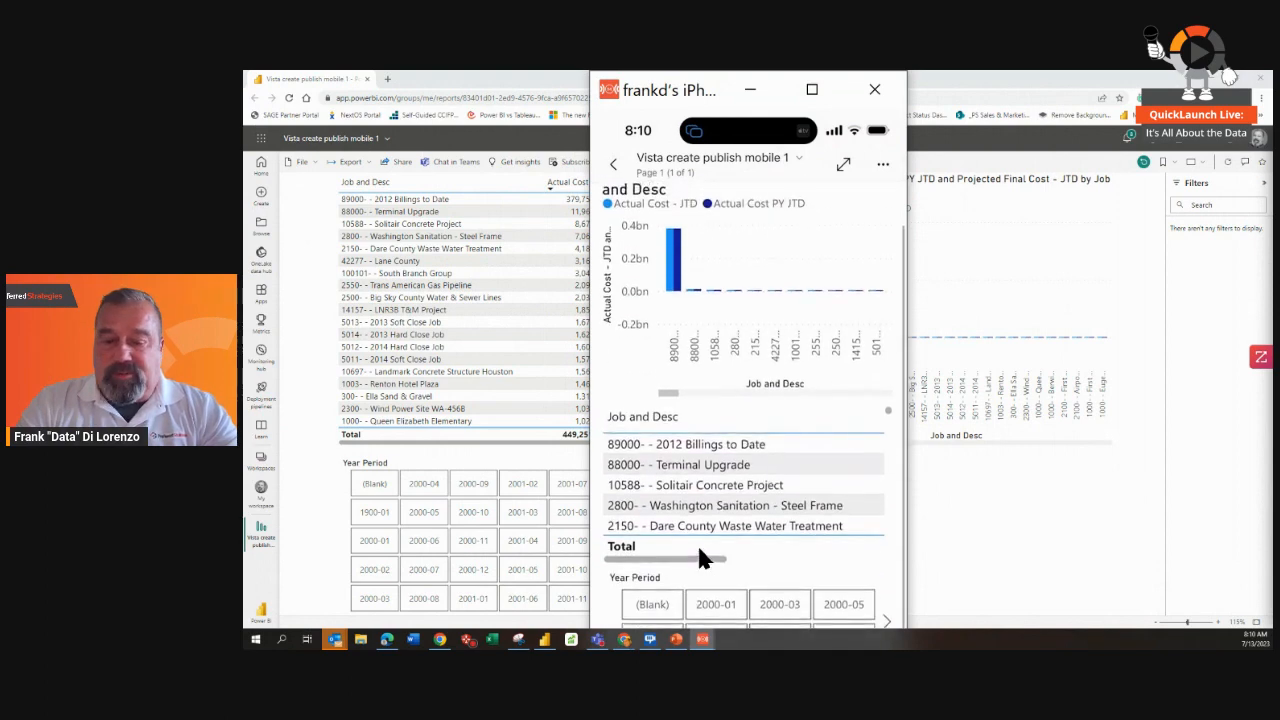